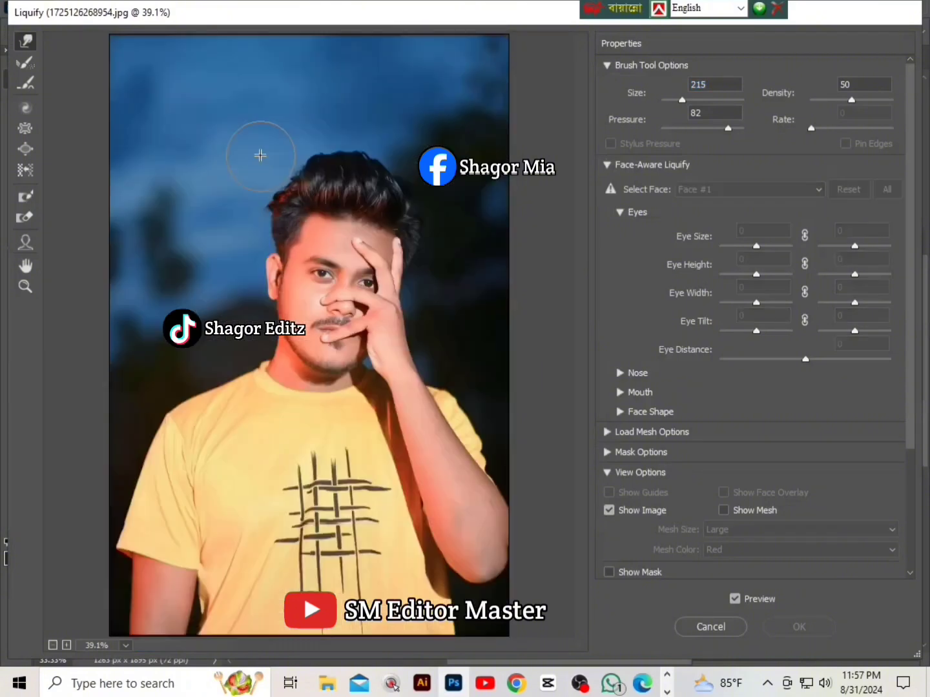
# Push the front and top outline of the man's hair outward and upward with the Forward Warp brush at size 215
pyautogui.hotkey('ctrl', '+')
pyautogui.hotkey('ctrl', '+')
pyautogui.scroll(3, 270, 165)
pyautogui.moveTo(274, 266)
pyautogui.mouseDown()
pyautogui.moveTo(257, 221)
pyautogui.moveTo(283, 236)
pyautogui.moveTo(279, 214)
pyautogui.mouseUp()
pyautogui.moveTo(249, 291); pyautogui.dragTo(238, 284)
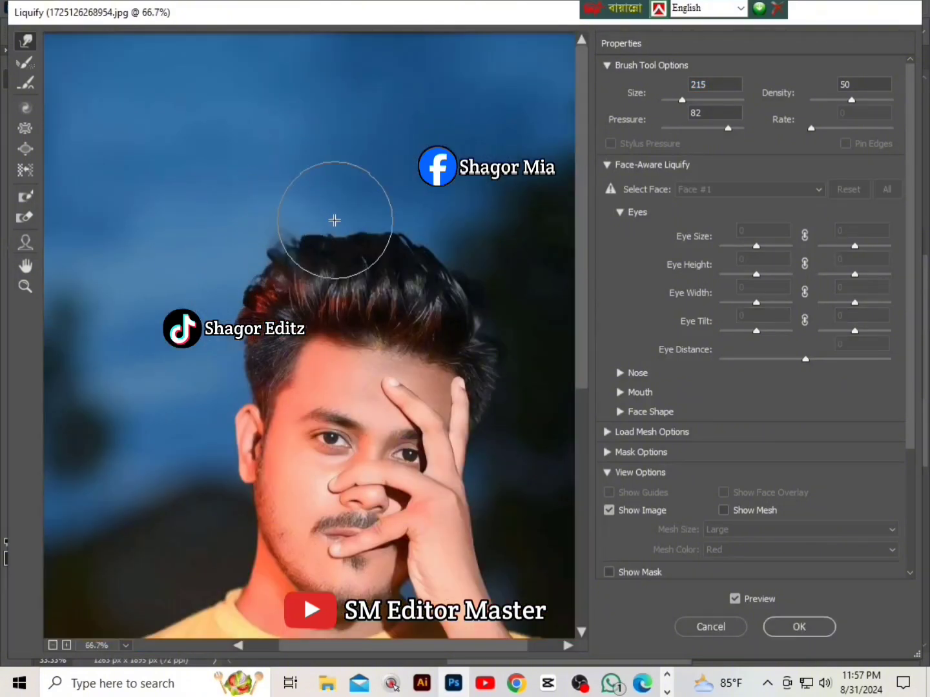
pyautogui.moveTo(335, 236); pyautogui.dragTo(330, 222)
# Set the warp brush size to 189 and raise the top of the hair slightly further
pyautogui.moveTo(679, 100); pyautogui.dragTo(683, 100)
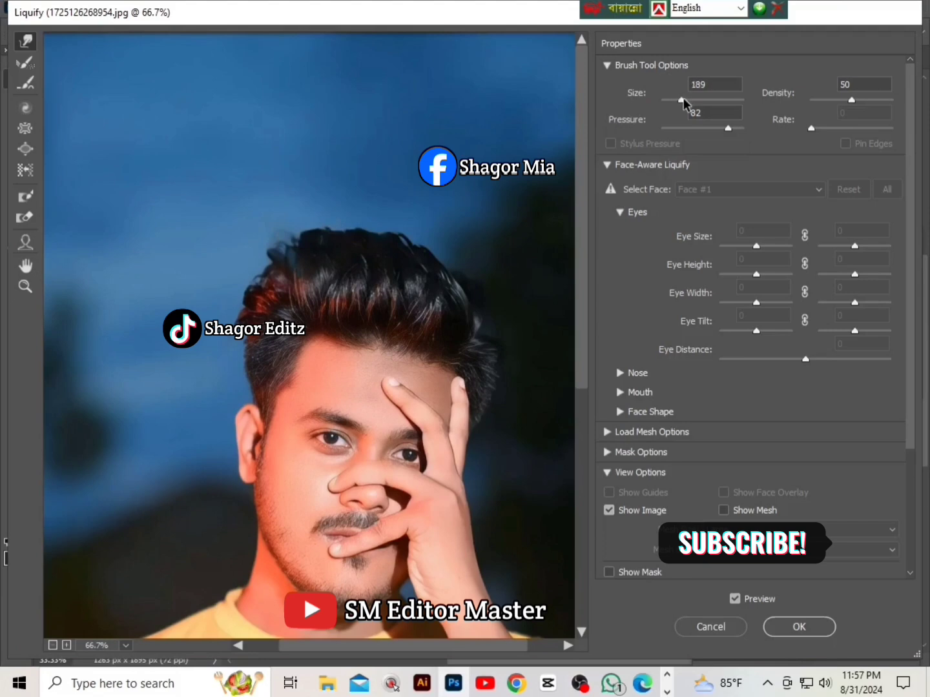
pyautogui.hotkey('ctrl', '+')
pyautogui.hotkey('ctrl', '-')
pyautogui.scroll(-5, 391, 264)
pyautogui.scroll(5, 494, 301)
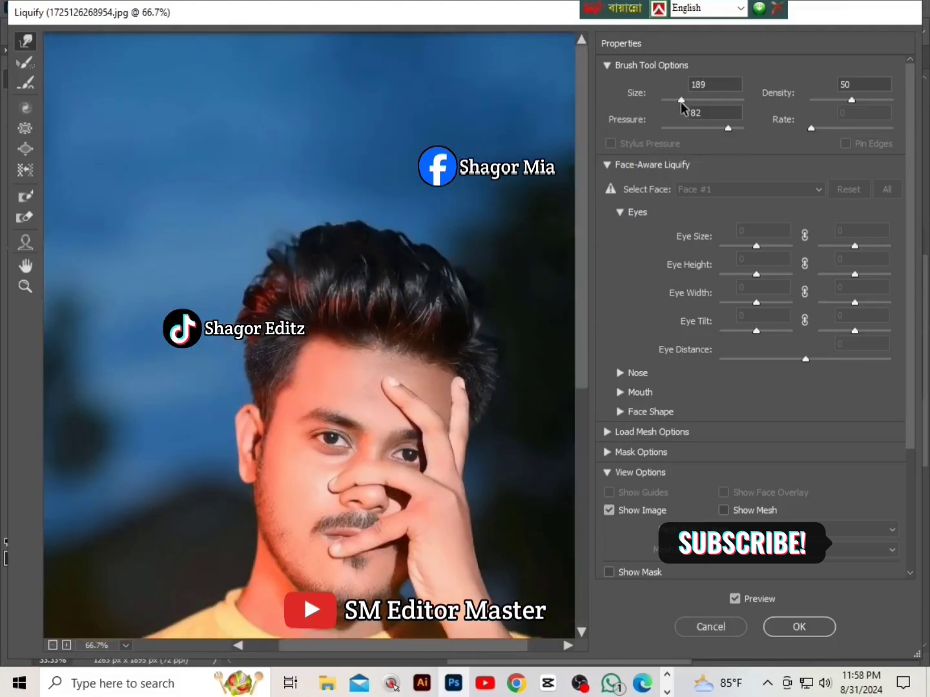
# Enlarge the warp brush to size 305 and push the crown above the raised hand upward
pyautogui.moveTo(688, 101); pyautogui.dragTo(683, 99)
pyautogui.hotkey('ctrl', '-')
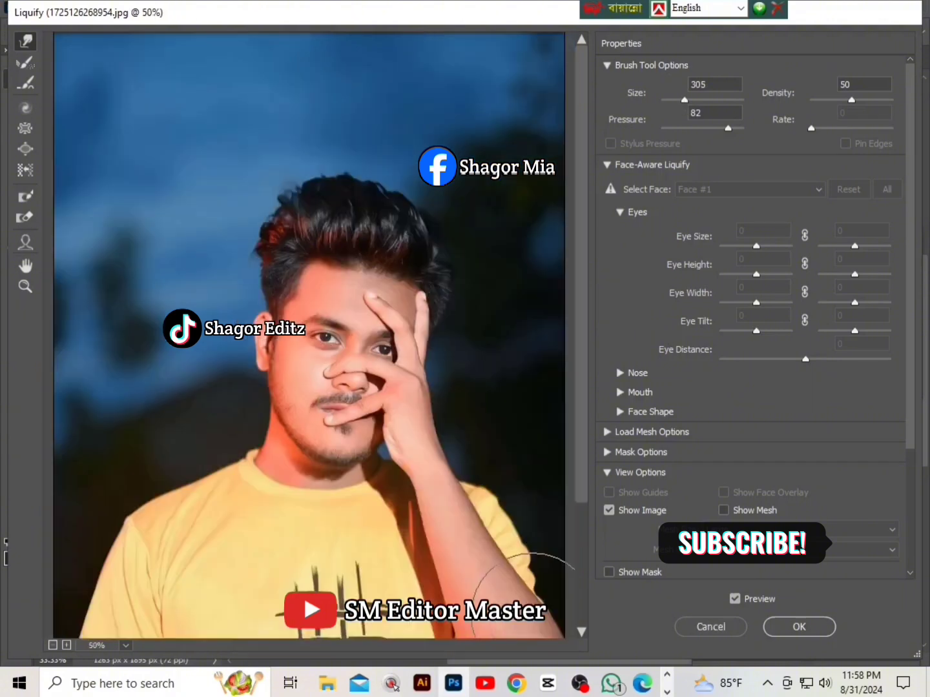
pyautogui.hotkey('ctrl', '+')
pyautogui.hotkey('ctrl', '-')
pyautogui.hotkey('ctrl', '-')
pyautogui.hotkey('ctrl', '-')
pyautogui.hotkey('ctrl', '+')
pyautogui.hotkey('ctrl', '+')
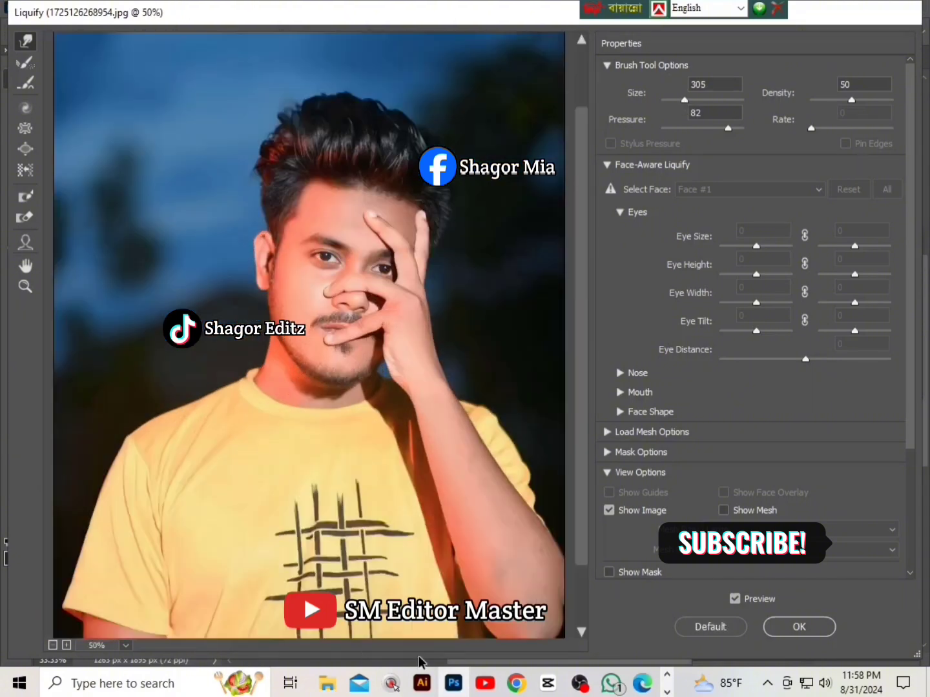
pyautogui.hotkey('ctrl', '-')
pyautogui.hotkey('ctrl', '+')
pyautogui.hotkey('ctrl', '+')
pyautogui.scroll(5, 459, 460)
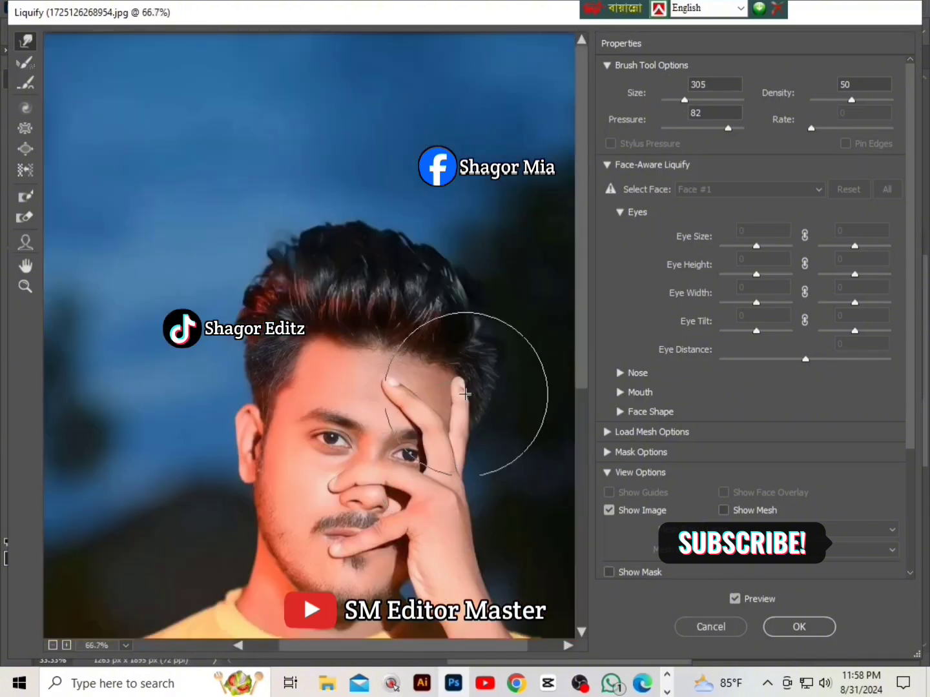
pyautogui.click(567, 646)
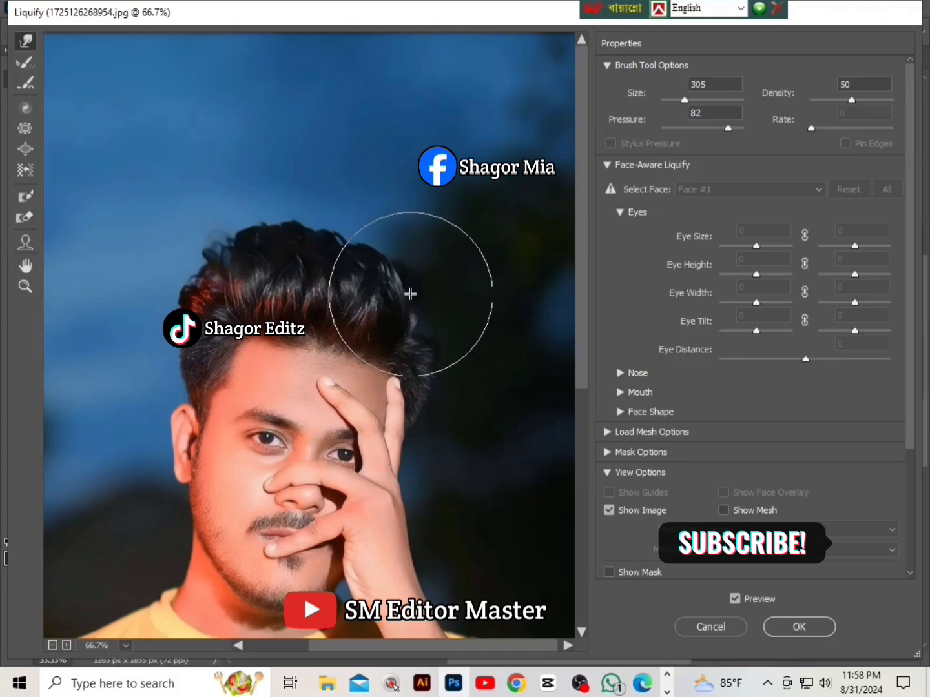
pyautogui.moveTo(358, 221); pyautogui.dragTo(364, 195)
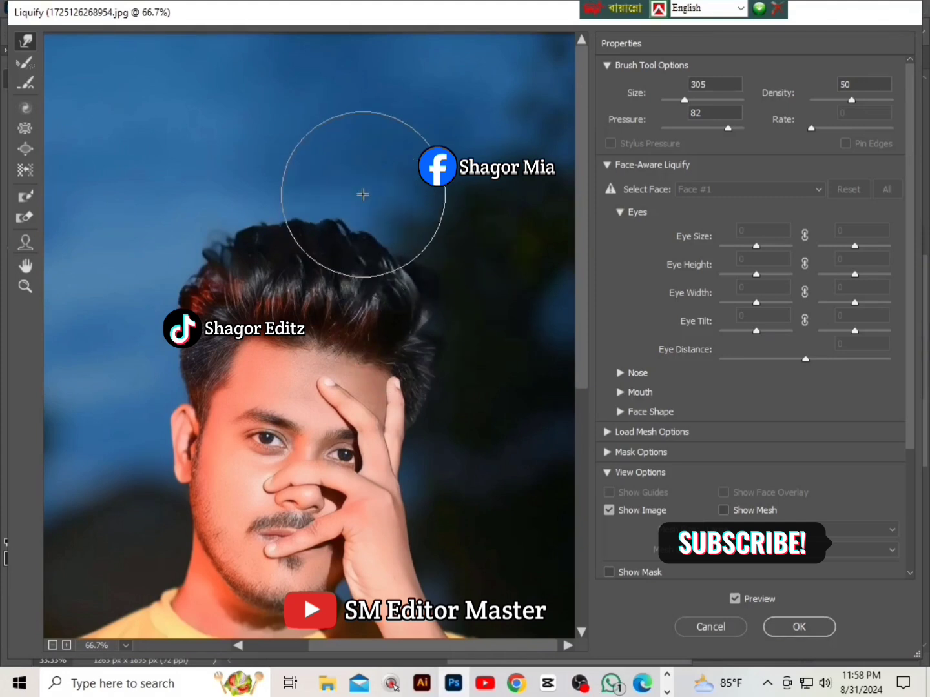
pyautogui.moveTo(400, 228); pyautogui.dragTo(395, 203)
# Lift the remaining top outline of the hair and widen its side above the raised hand for more volume
pyautogui.moveTo(264, 203); pyautogui.dragTo(264, 176)
pyautogui.moveTo(199, 226); pyautogui.dragTo(194, 216)
pyautogui.moveTo(301, 186); pyautogui.dragTo(296, 173)
pyautogui.moveTo(431, 261); pyautogui.dragTo(445, 258)
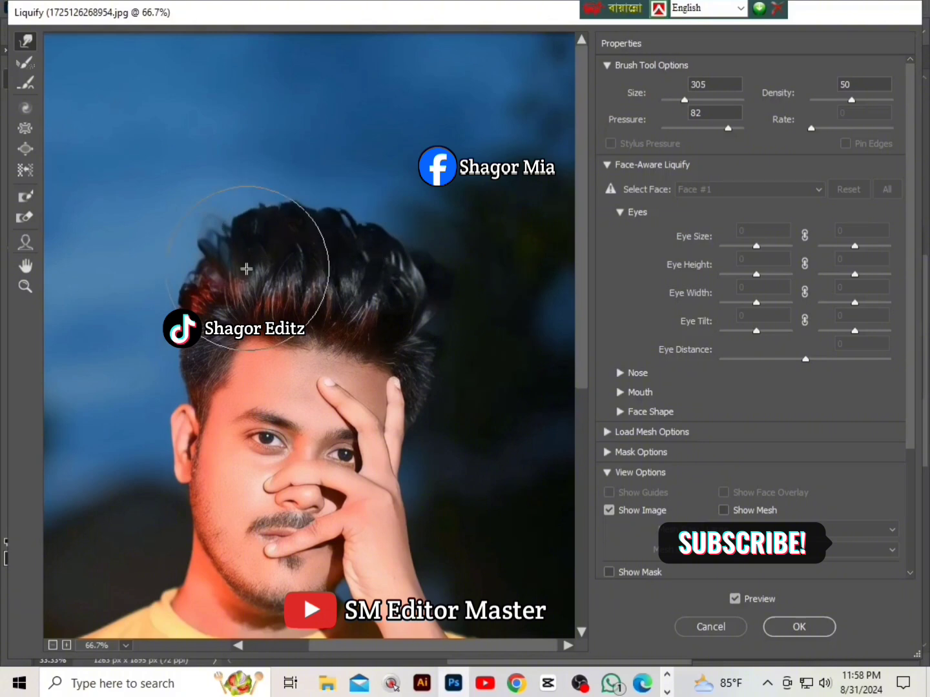
pyautogui.moveTo(375, 212); pyautogui.dragTo(380, 201)
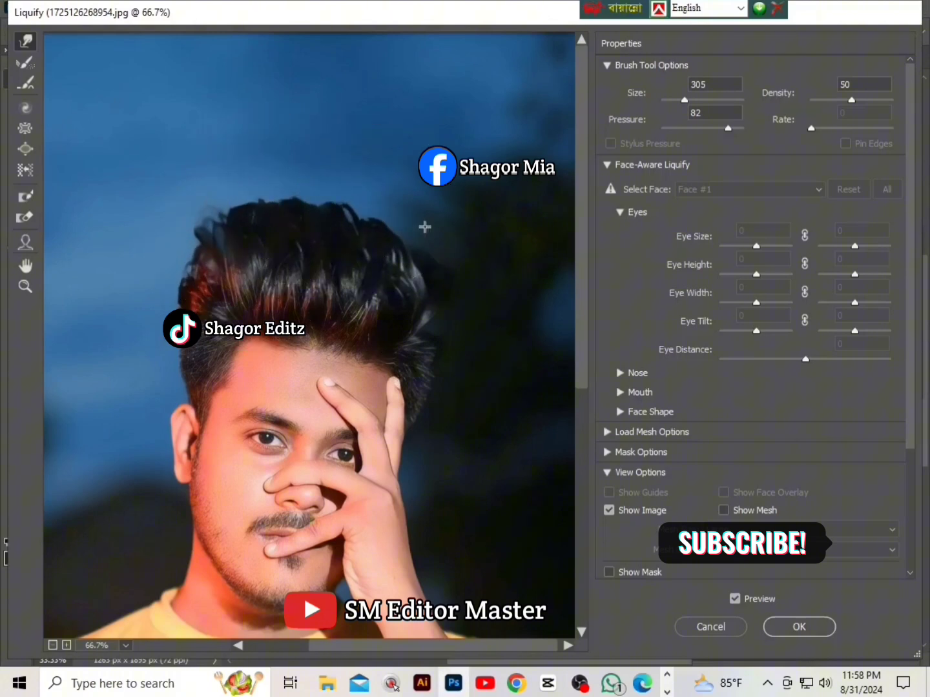
pyautogui.moveTo(447, 257); pyautogui.dragTo(468, 262)
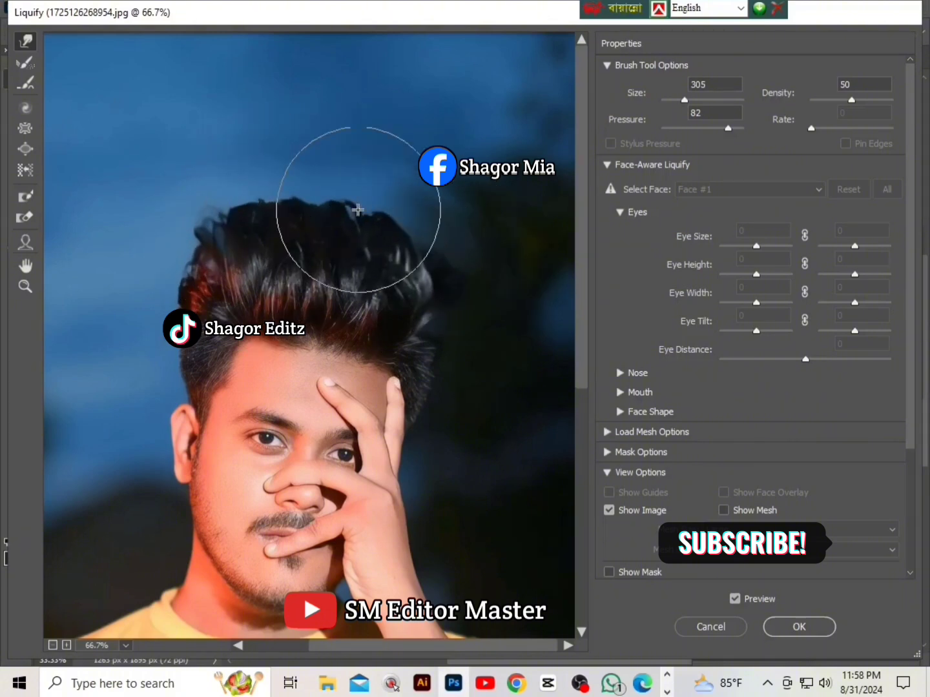
# Check the reshaped hair against the full portrait and apply the Liquify changes to Layer 1
pyautogui.hotkey('ctrl', '-')
pyautogui.hotkey('ctrl', '-')
pyautogui.hotkey('ctrl', '+')
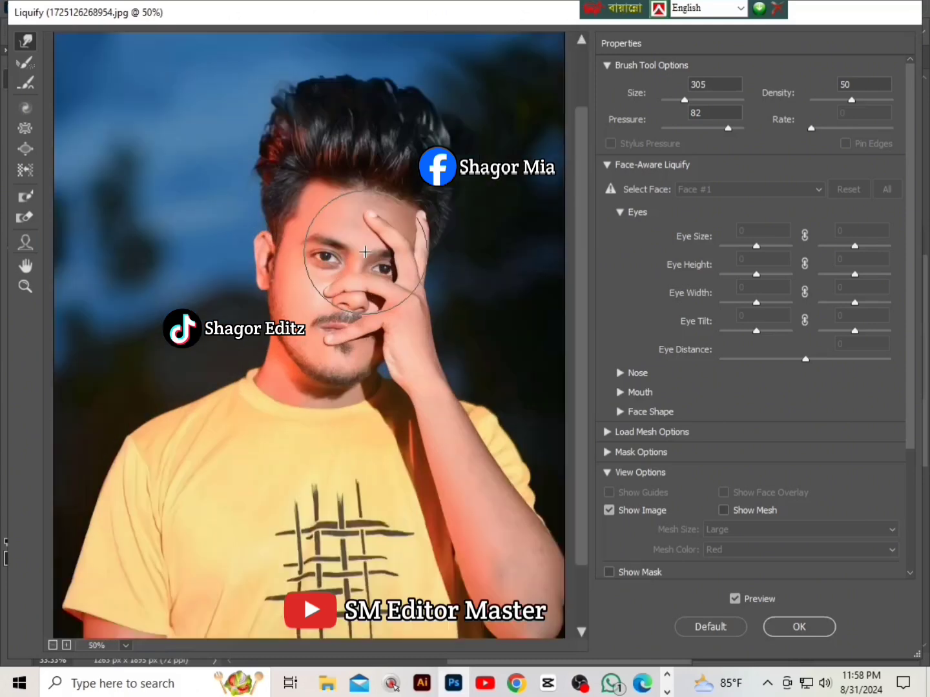
pyautogui.hotkey('ctrl', '+')
pyautogui.hotkey('ctrl', '-')
pyautogui.hotkey('ctrl', '-')
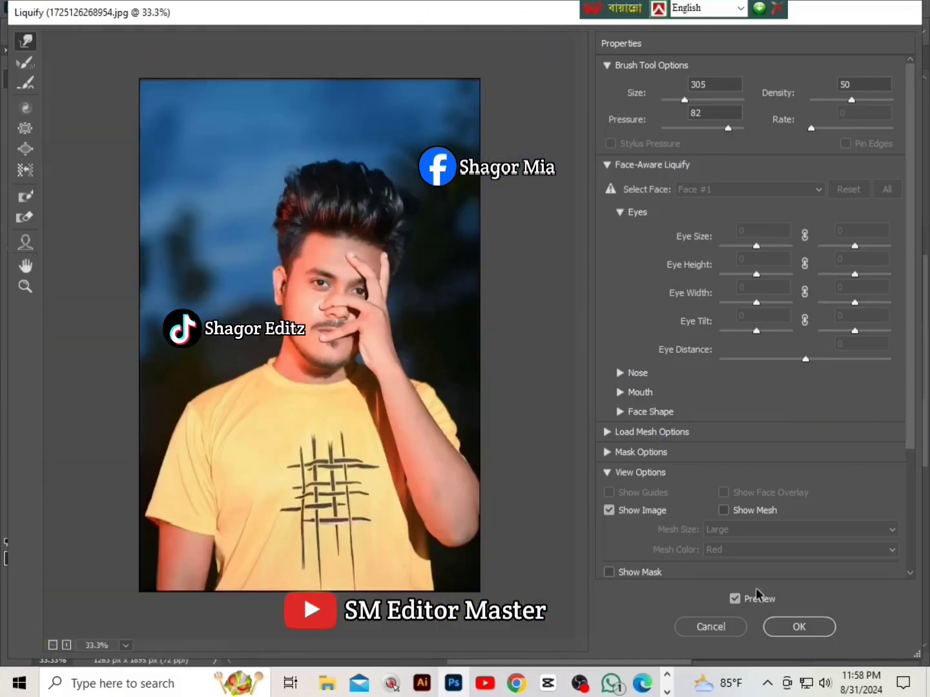
pyautogui.click(796, 625)
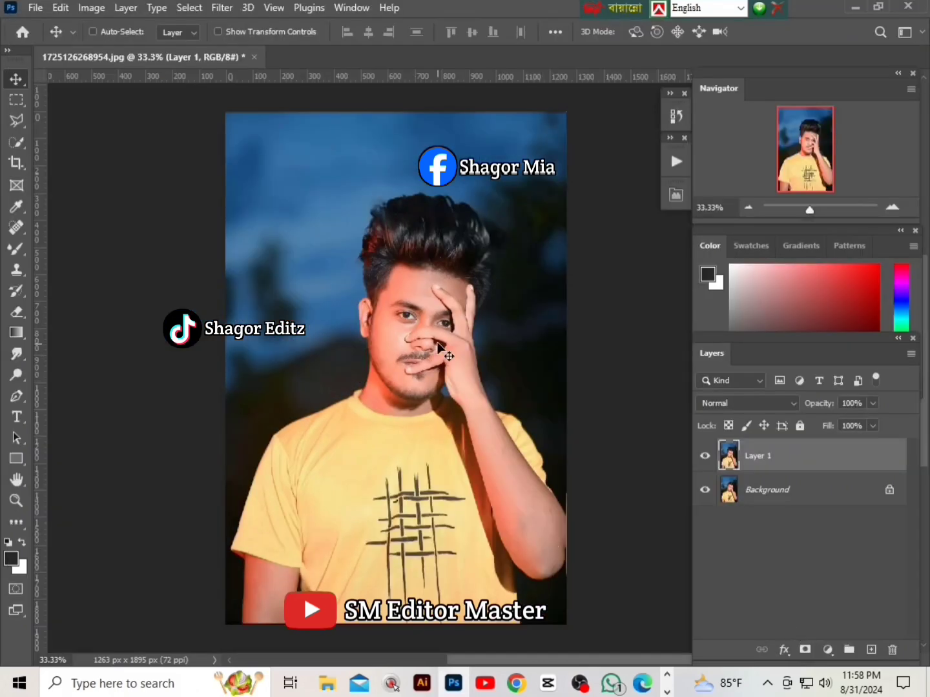
# Examine the reshaped hair in the document both close up and in the full portrait
pyautogui.hotkey('ctrl', '+')
pyautogui.hotkey('ctrl', '+')
pyautogui.hotkey('ctrl', '-')
pyautogui.hotkey('ctrl', '-')
pyautogui.hotkey('ctrl', '-')
pyautogui.hotkey('ctrl', '+')
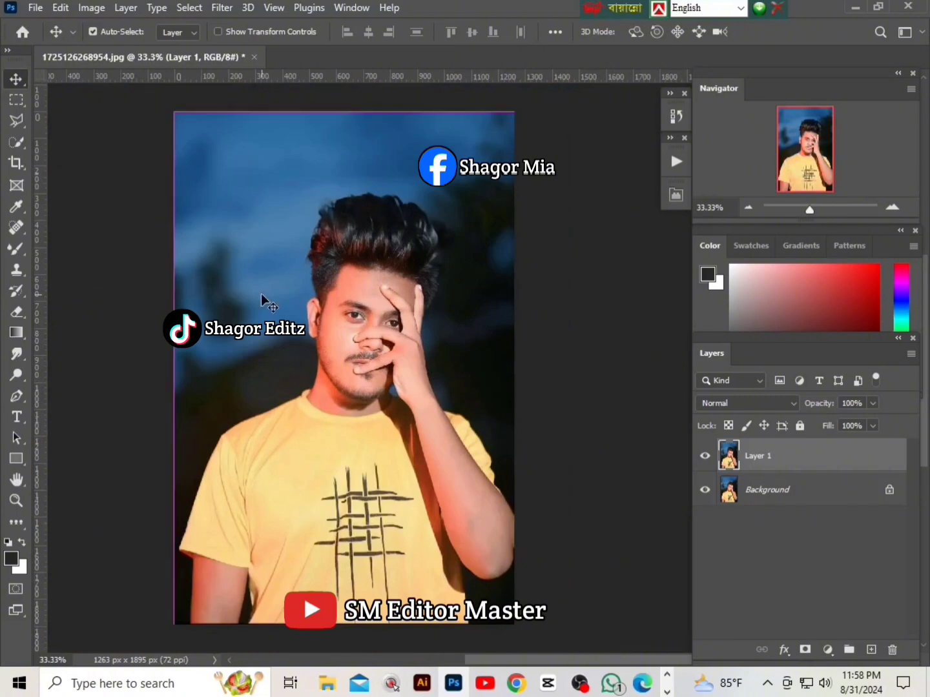
pyautogui.hotkey('ctrl', '+')
pyautogui.hotkey('ctrl', '+')
pyautogui.hotkey('ctrl', '-')
pyautogui.hotkey('ctrl', '-')
# Apply the favorite preset "colour by Shamim ~ 1" to Layer 1 in the Camera Raw Filter
pyautogui.click(222, 7)
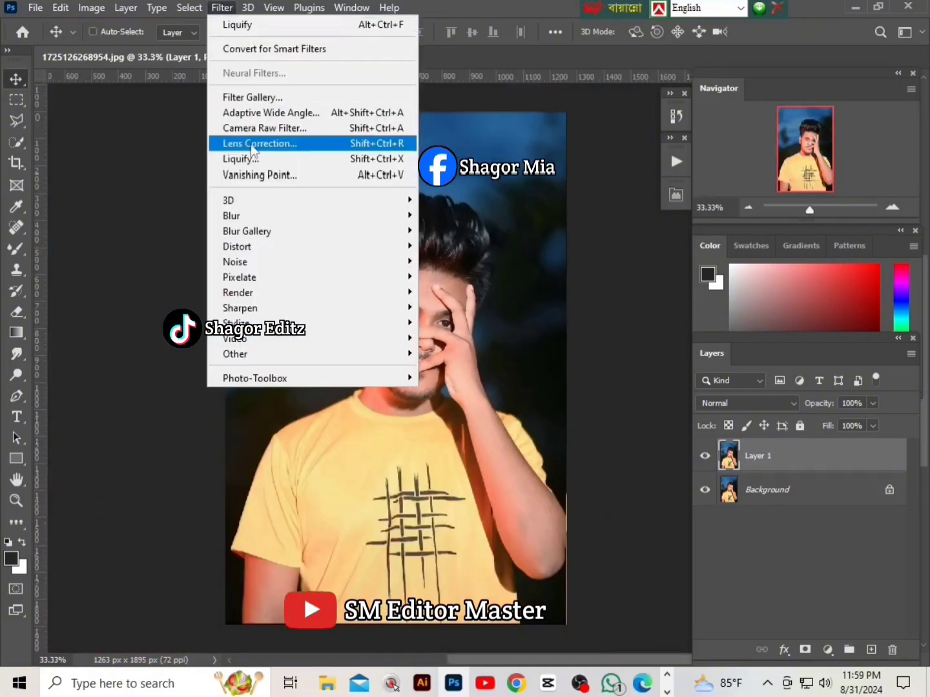
pyautogui.click(254, 129)
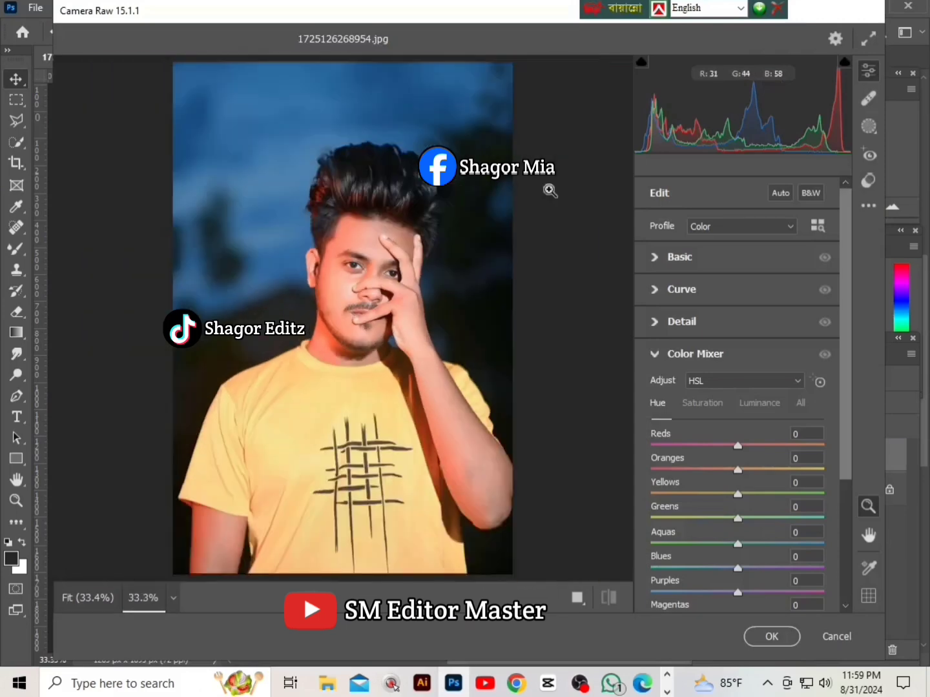
pyautogui.click(869, 181)
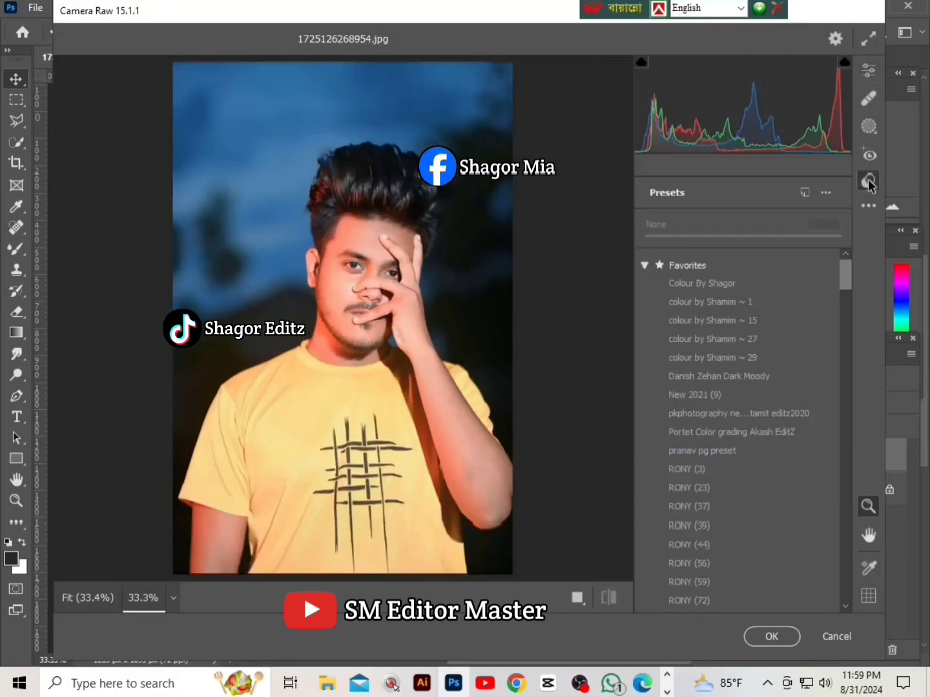
pyautogui.click(732, 283)
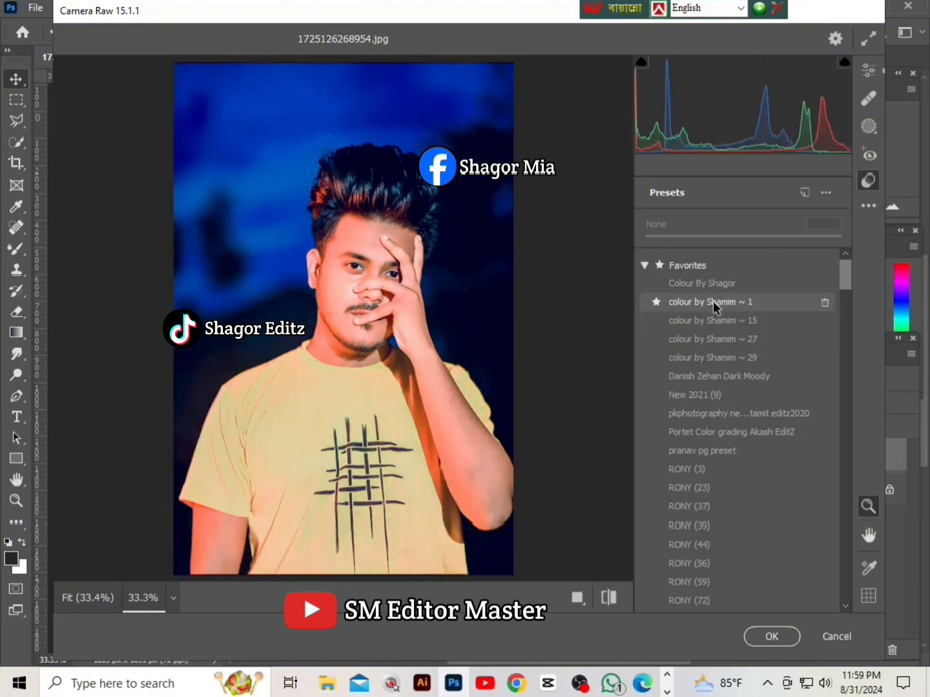
pyautogui.click(713, 301)
# In the HSL color mixer, set the Reds hue to -1 and the saturation of Reds to +20, Oranges to 0 and Yellows to -6
pyautogui.click(868, 70)
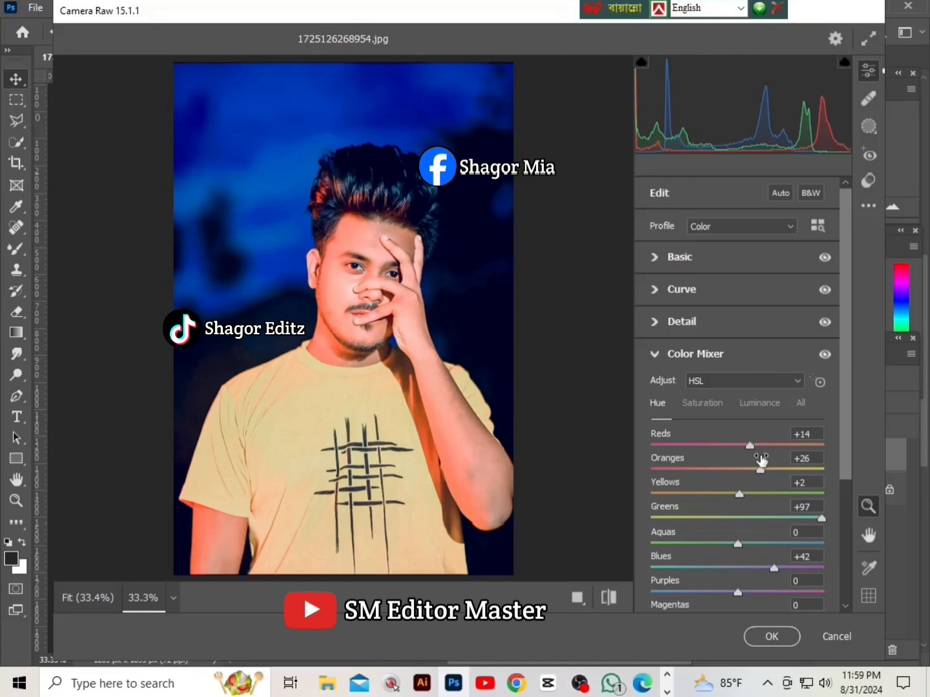
pyautogui.moveTo(736, 446); pyautogui.dragTo(720, 445)
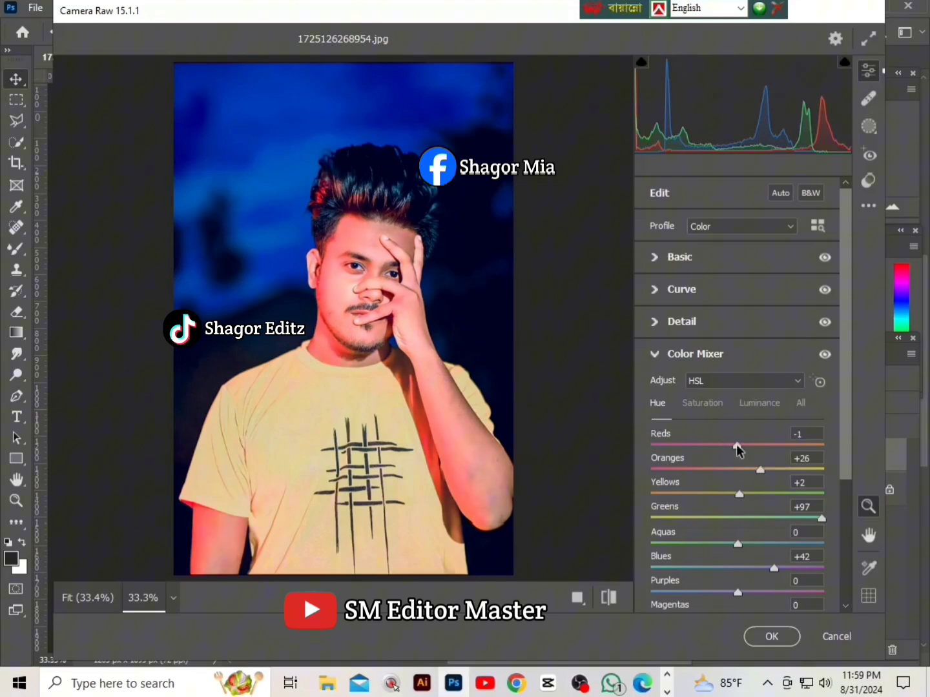
pyautogui.click(713, 408)
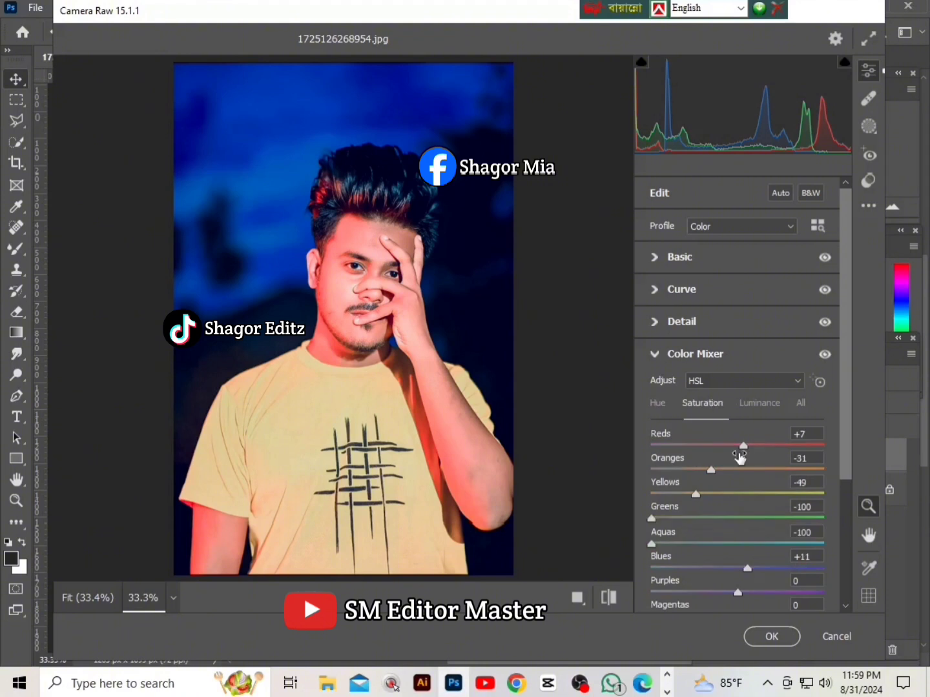
pyautogui.moveTo(729, 446); pyautogui.dragTo(755, 446)
pyautogui.moveTo(724, 473); pyautogui.dragTo(757, 476)
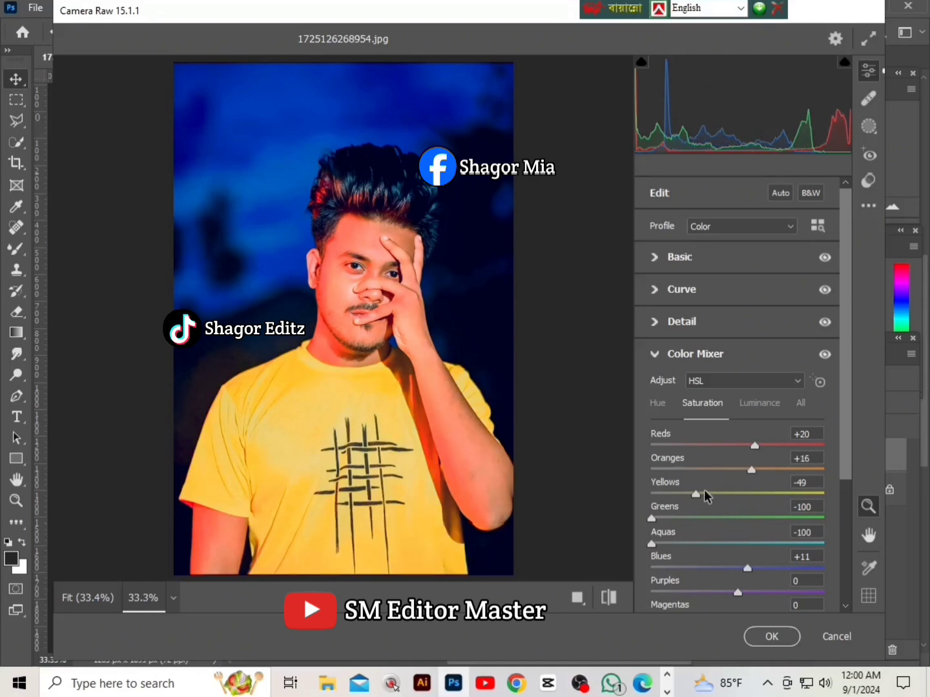
pyautogui.moveTo(705, 496); pyautogui.dragTo(731, 499)
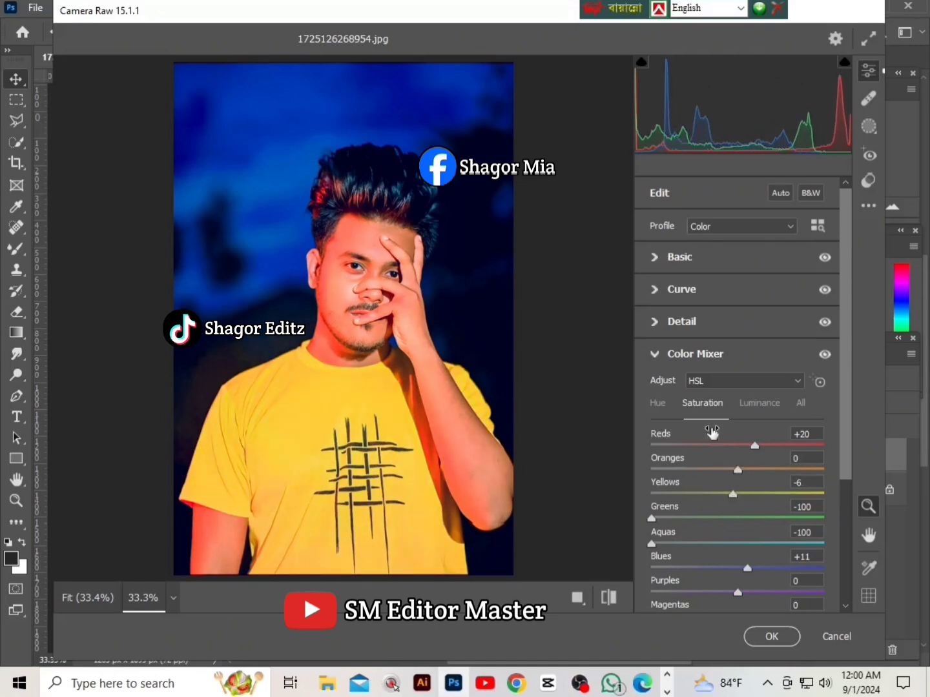
# Set the Oranges hue to +17 and the Reds hue to -1 in the color mixer
pyautogui.click(659, 404)
pyautogui.moveTo(760, 474)
pyautogui.mouseDown()
pyautogui.moveTo(723, 473)
pyautogui.moveTo(764, 477)
pyautogui.mouseUp()
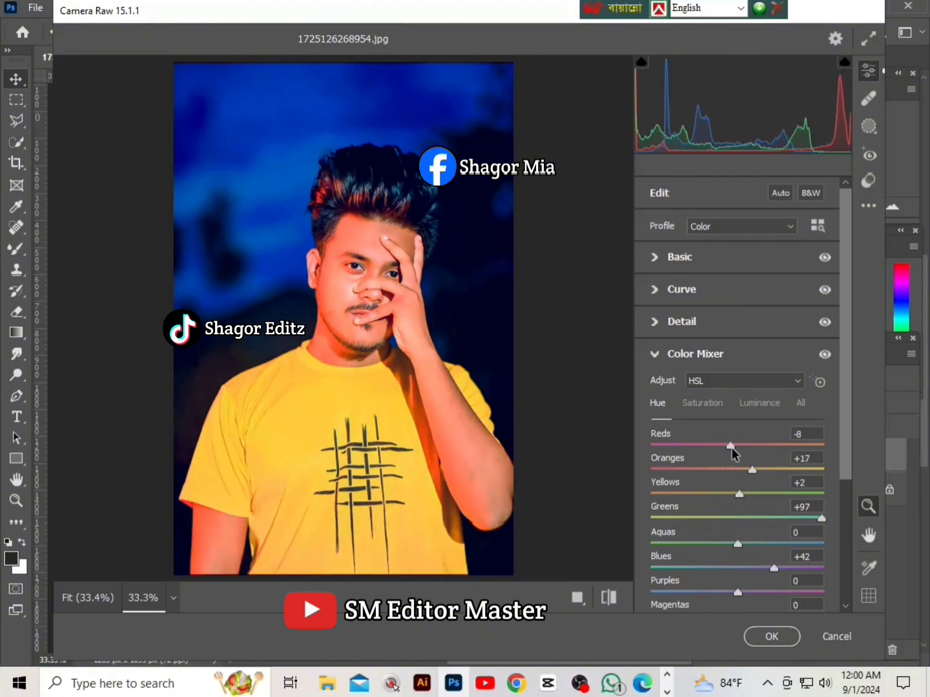
pyautogui.moveTo(740, 454); pyautogui.dragTo(758, 454)
# Set the Reds saturation to -1 in the color mixer, checking the skin tones up close
pyautogui.click(702, 403)
pyautogui.hotkey('ctrl', '+')
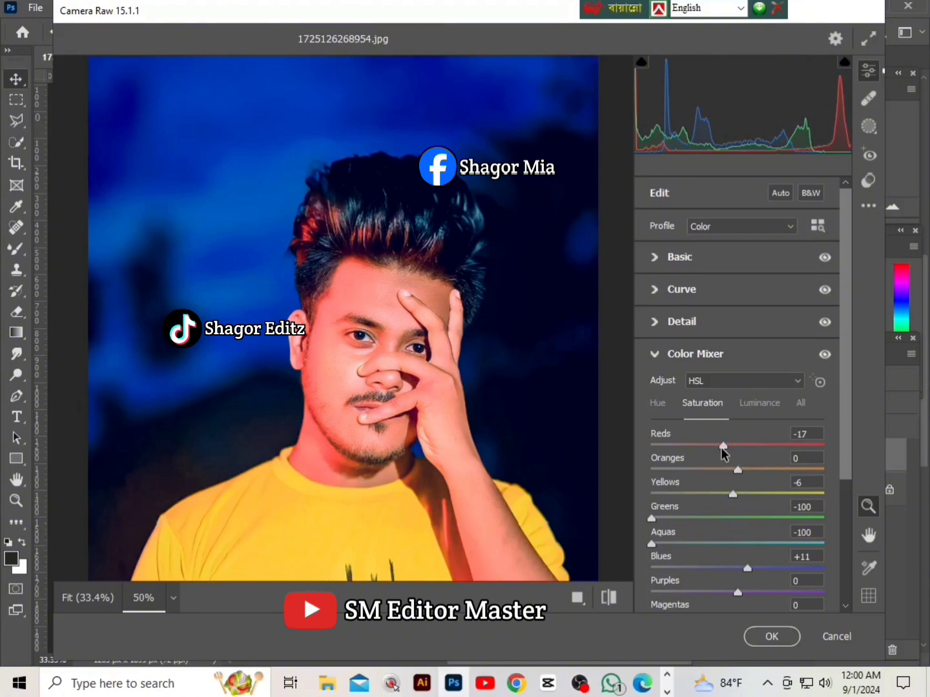
pyautogui.moveTo(723, 448); pyautogui.dragTo(744, 448)
pyautogui.hotkey('ctrl', '-')
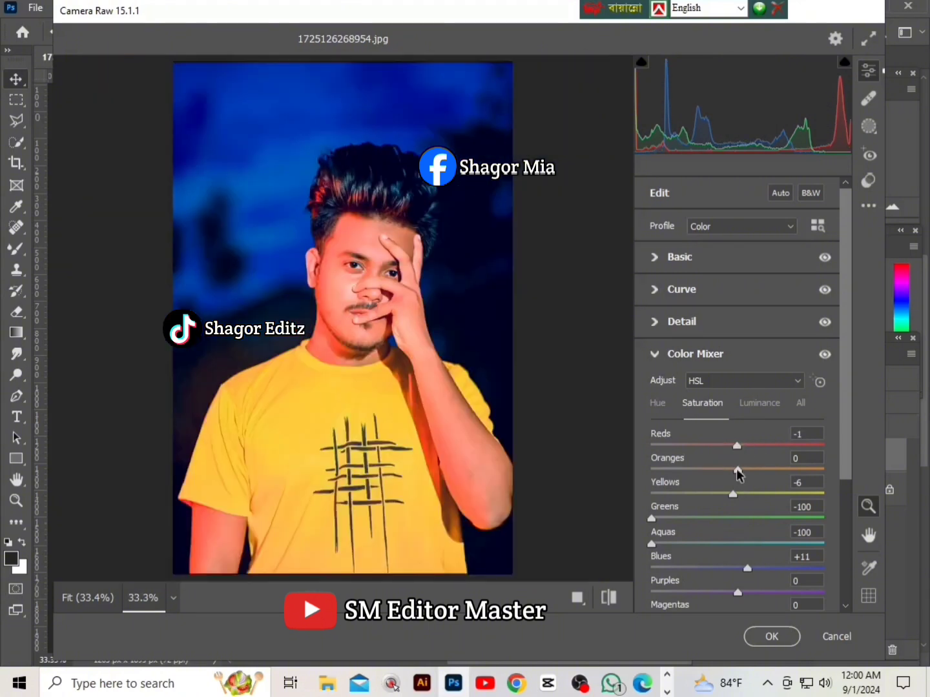
# Set the Reds hue to -5 and fine-tune the Oranges hue for the skin and shirt
pyautogui.click(662, 405)
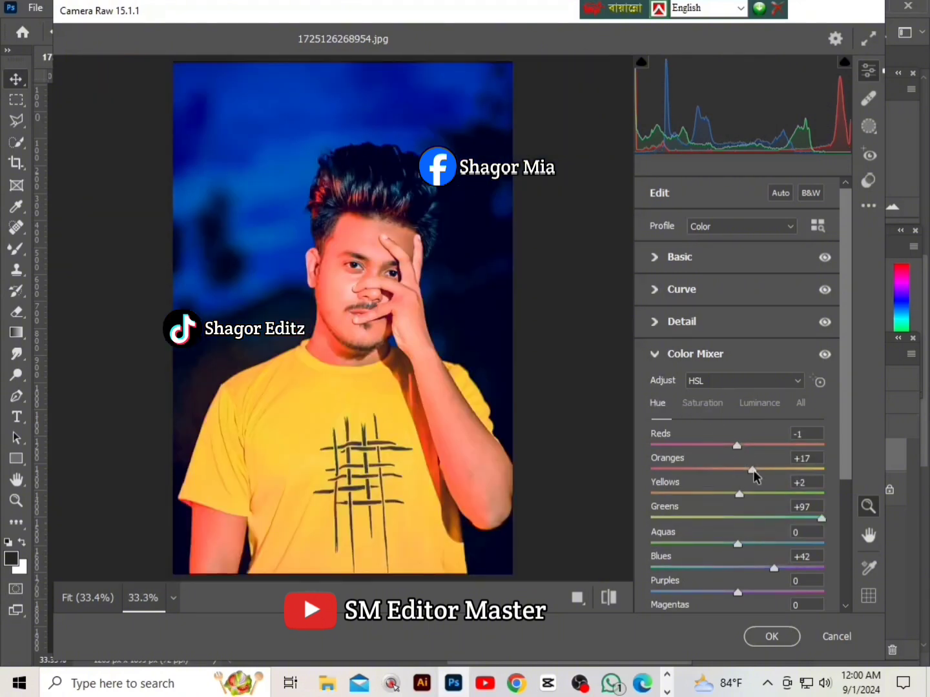
pyautogui.moveTo(744, 475)
pyautogui.mouseDown()
pyautogui.moveTo(730, 476)
pyautogui.moveTo(747, 477)
pyautogui.mouseUp()
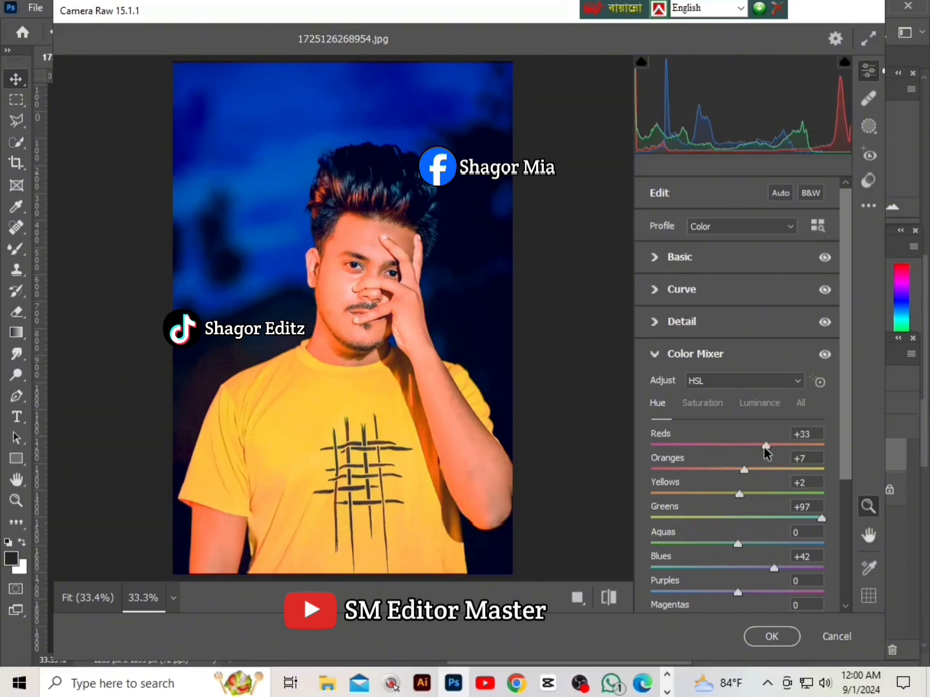
pyautogui.moveTo(759, 451); pyautogui.dragTo(723, 461)
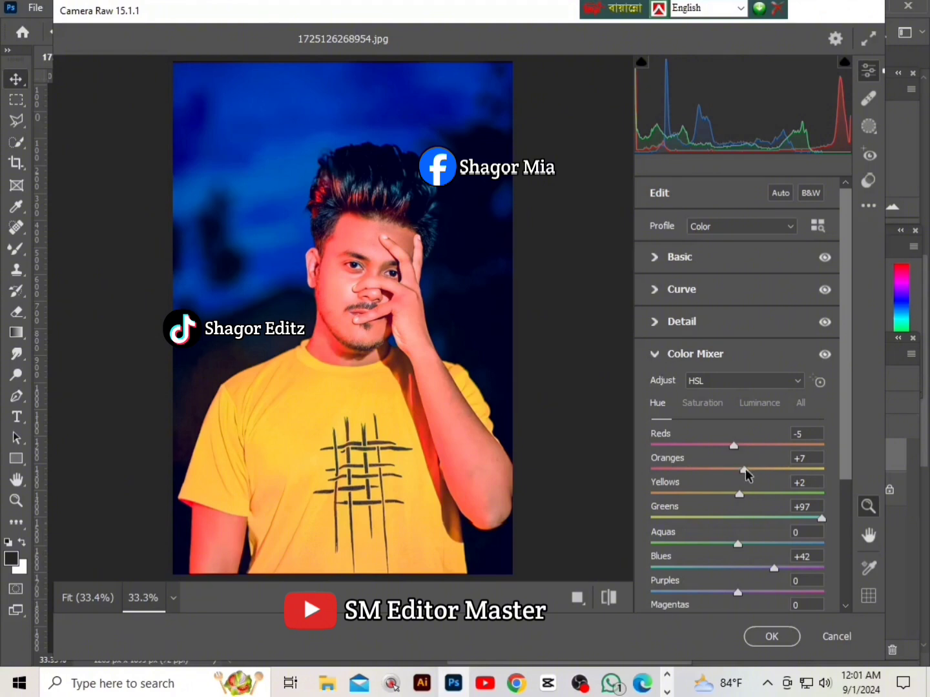
pyautogui.moveTo(735, 476); pyautogui.dragTo(748, 476)
# Adjust the Shadows in the Basic settings and apply the Camera Raw edits to Layer 1
pyautogui.click(717, 259)
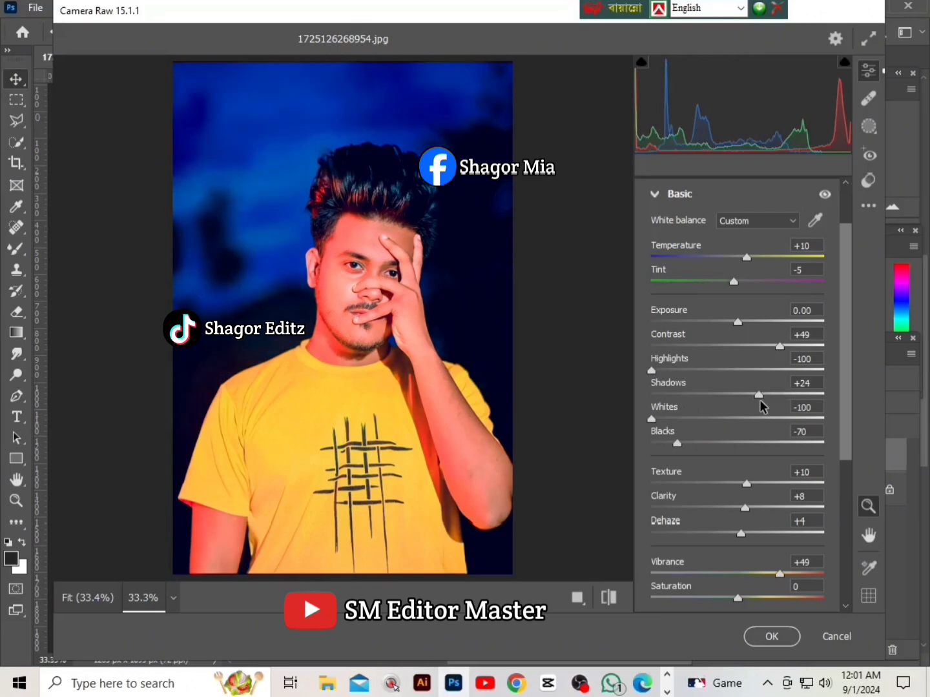
pyautogui.moveTo(761, 404); pyautogui.dragTo(768, 406)
pyautogui.click(769, 635)
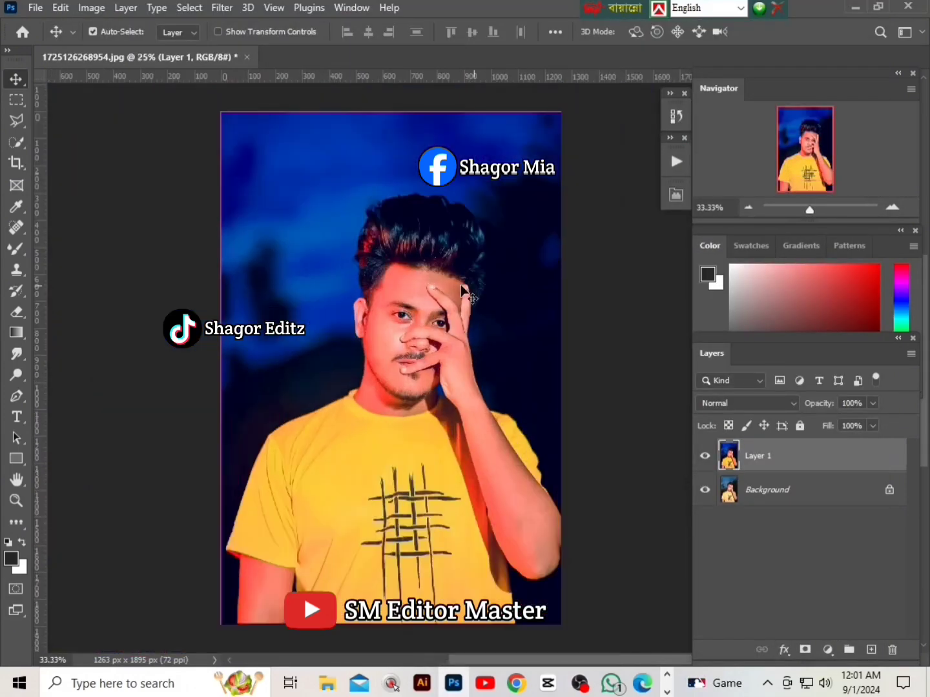
# Compare the edited portrait with the original by hiding and showing Layer 1 several times
pyautogui.scroll(1, 467, 294)
pyautogui.scroll(-2, 507, 311)
pyautogui.scroll(2, 554, 329)
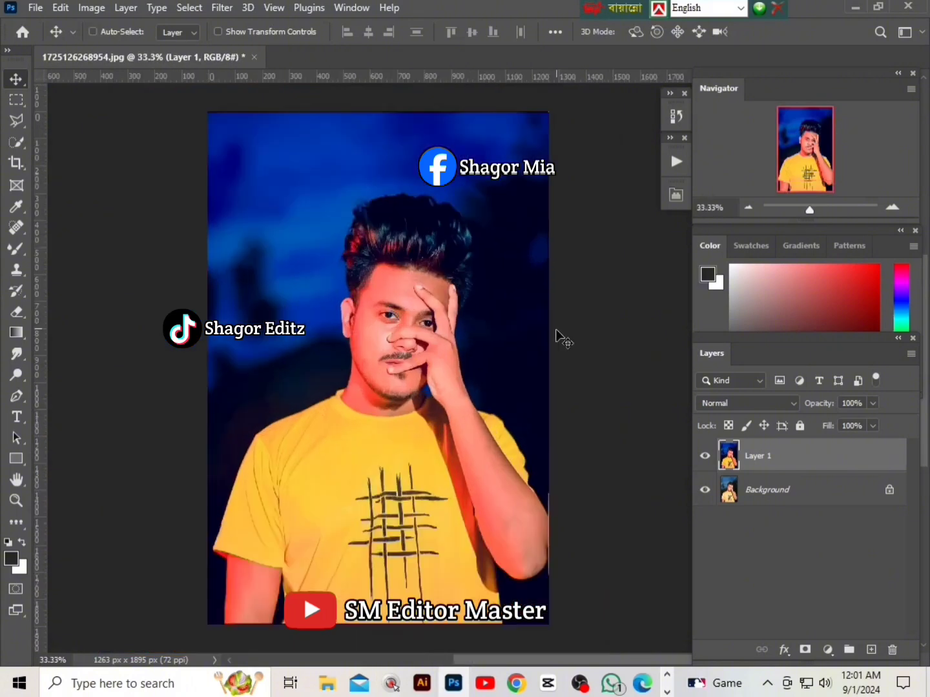
pyautogui.scroll(-2, 504, 380)
pyautogui.scroll(1, 553, 441)
pyautogui.click(706, 456)
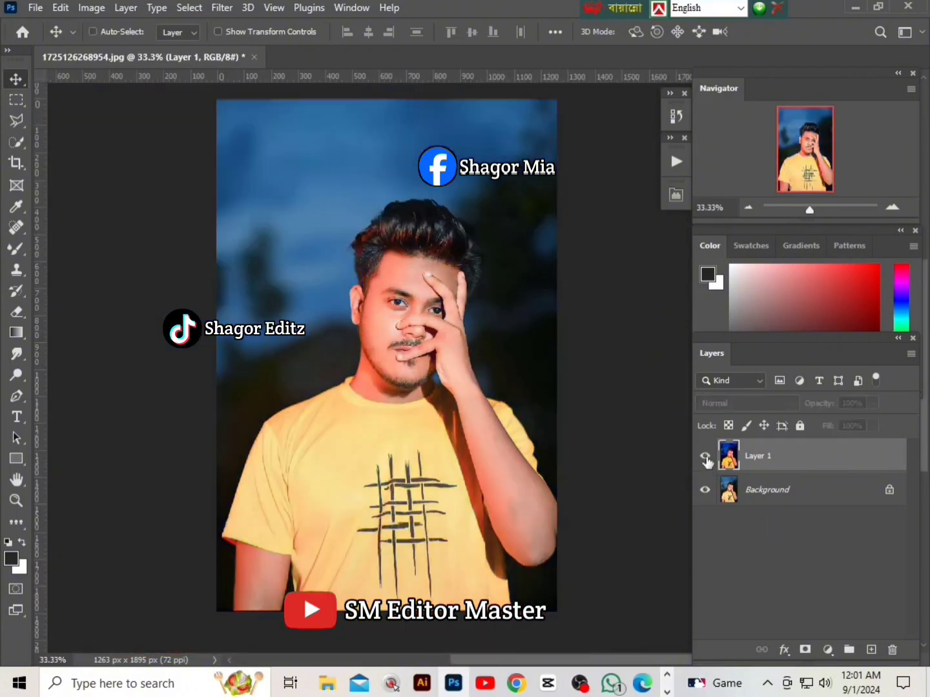
pyautogui.click(705, 456)
pyautogui.click(705, 456)
pyautogui.click(705, 455)
pyautogui.click(705, 457)
pyautogui.click(705, 456)
# Merge the visible layers and run the SHAGOR EDITZ action with a Gaussian Blur radius of 3 pixels
pyautogui.rightClick(784, 456)
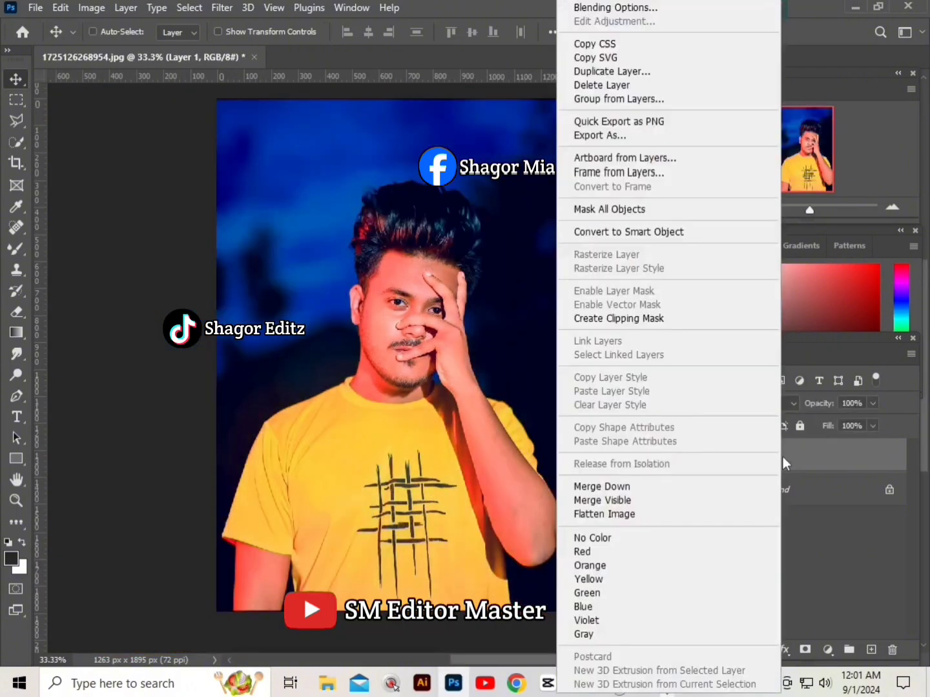
pyautogui.click(639, 498)
pyautogui.click(676, 161)
pyautogui.click(560, 195)
pyautogui.click(561, 328)
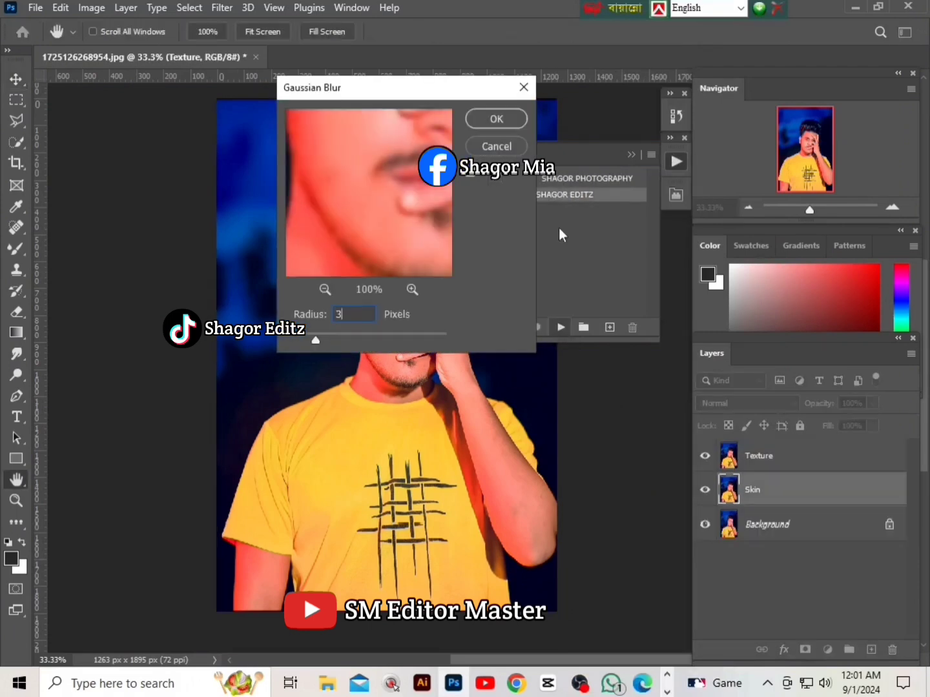
pyautogui.click(497, 120)
pyautogui.click(631, 157)
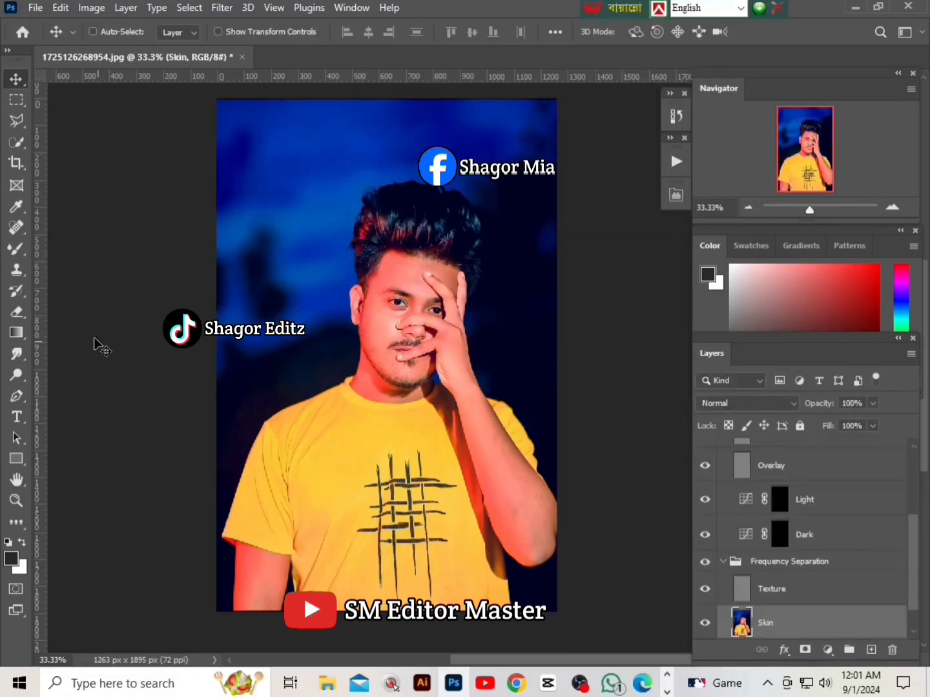
# Choose the Mixer Brush for the Skin layer and set its size to 86 px
pyautogui.rightClick(14, 252)
pyautogui.click(87, 295)
pyautogui.scroll(2, 416, 339)
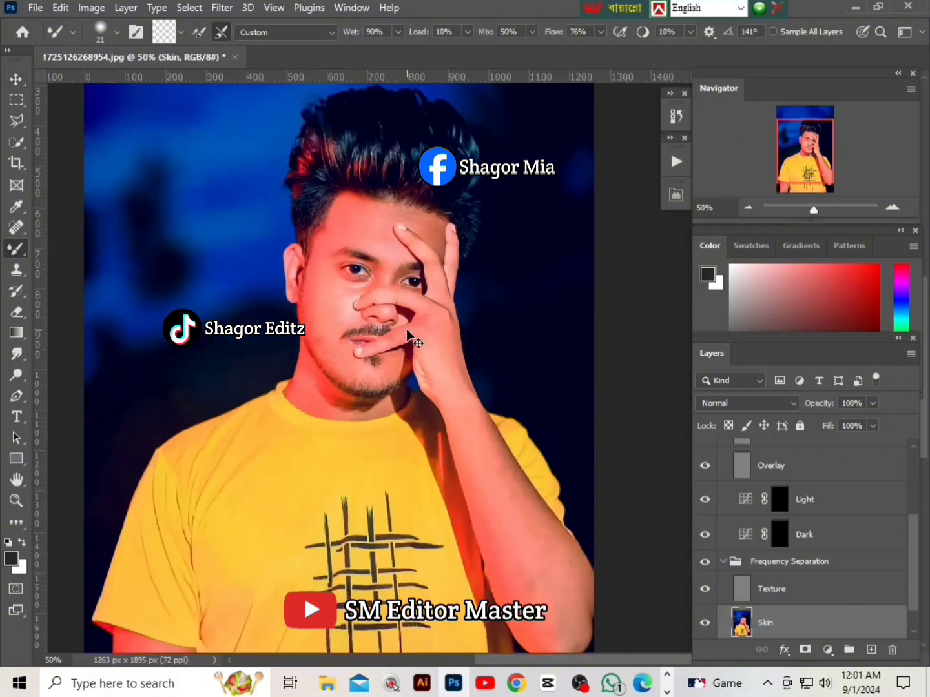
pyautogui.scroll(1, 345, 327)
pyautogui.scroll(2, 333, 327)
pyautogui.hscroll(-4, 344, 323)
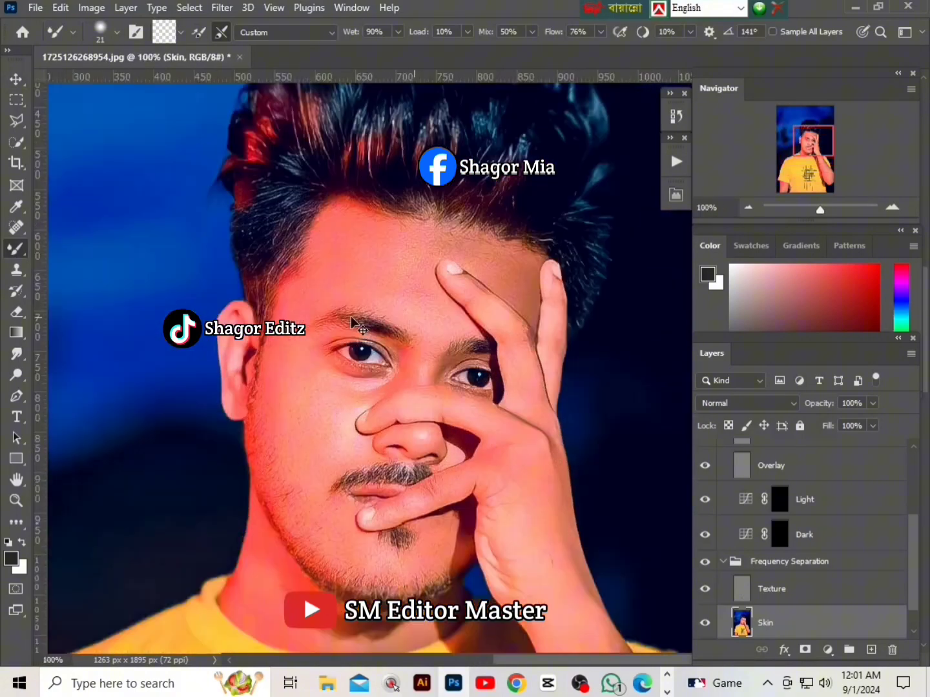
pyautogui.rightClick(401, 277)
pyautogui.press('Return')
pyautogui.hotkey('ctrl', '+')
pyautogui.scroll(2, 388, 291)
pyautogui.hotkey('ctrl', '-')
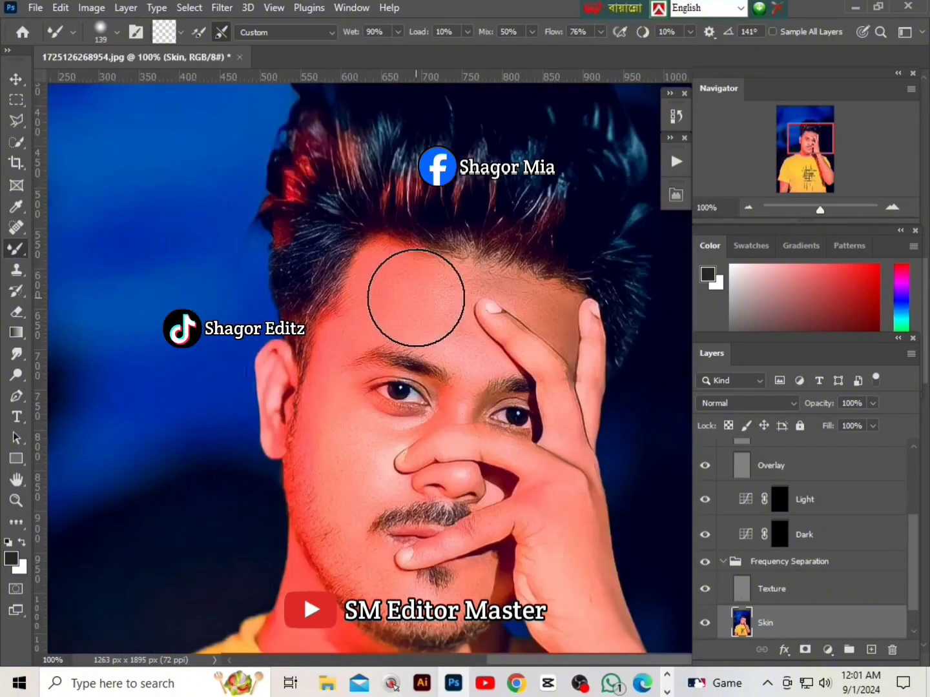
pyautogui.rightClick(423, 297)
pyautogui.moveTo(570, 339); pyautogui.dragTo(550, 338)
pyautogui.press('Return')
pyautogui.hotkey('ctrl', '+')
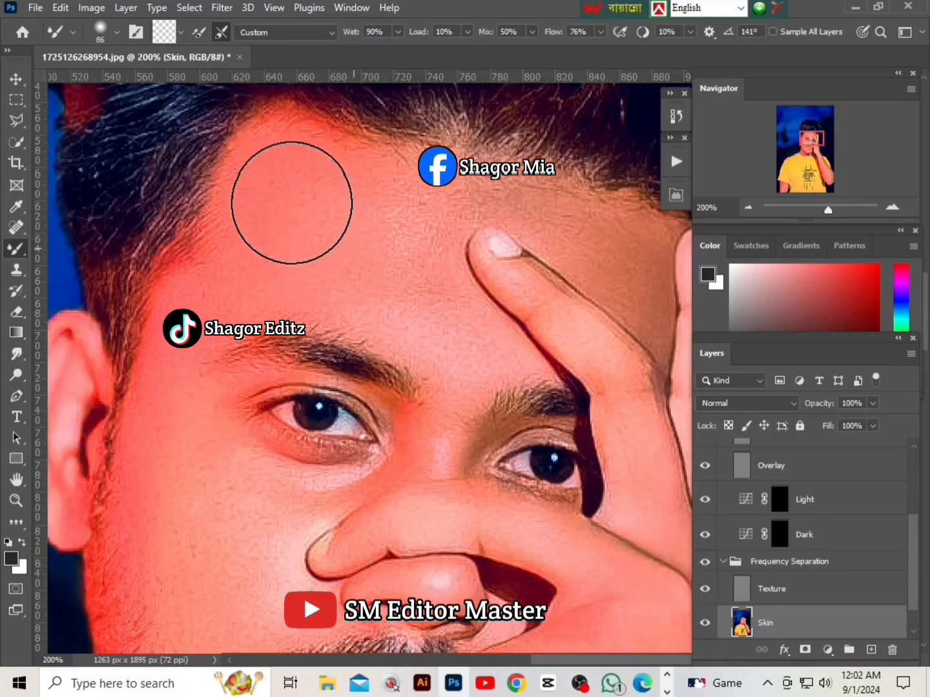
# Hide the Texture layer and show Group 1 to work in a smooth black-and-white view
pyautogui.scroll(2, 732, 562)
pyautogui.scroll(-3, 732, 562)
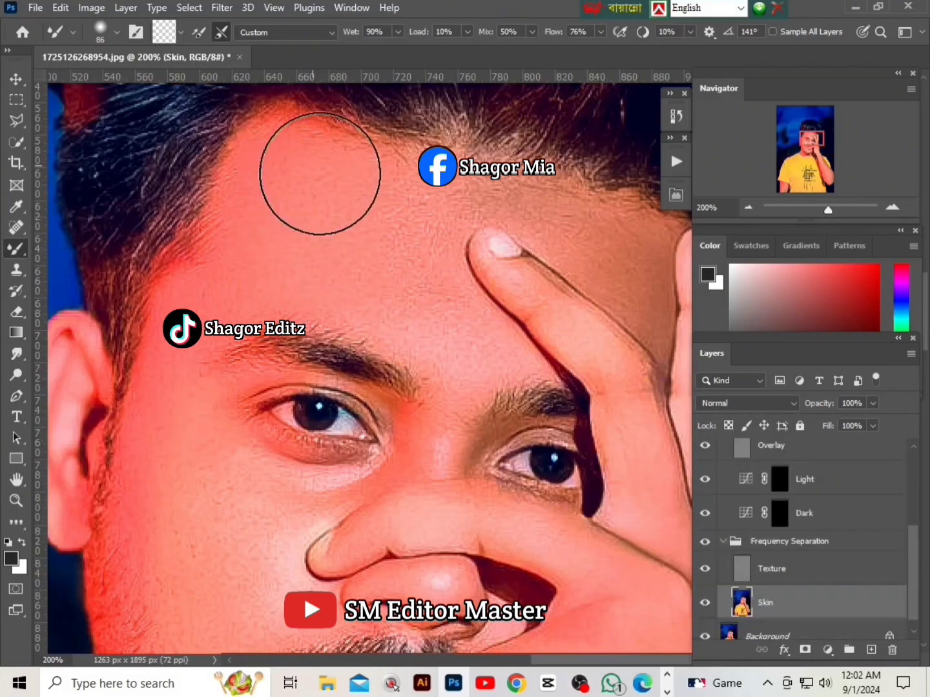
pyautogui.scroll(-1, 701, 565)
pyautogui.click(705, 555)
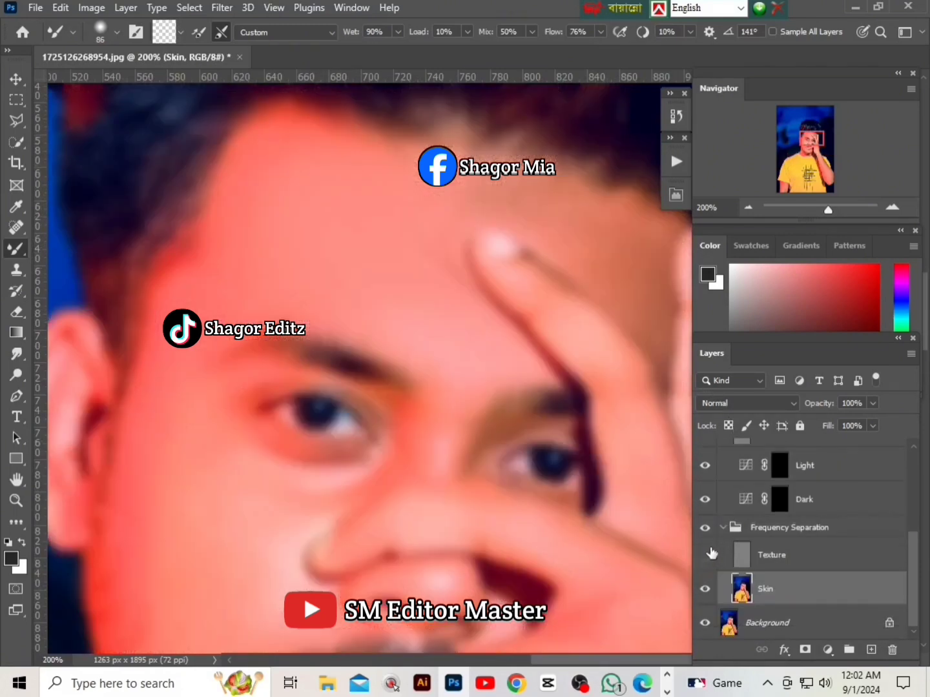
pyautogui.scroll(4, 706, 544)
pyautogui.click(704, 451)
# Set the Mixer Brush size to 67 px and blend the skin tones on the face and fingers
pyautogui.hotkey('ctrl', '-')
pyautogui.hotkey('ctrl', '-')
pyautogui.hotkey('ctrl', '+')
pyautogui.hotkey('ctrl', '+')
pyautogui.hotkey('ctrl', '-')
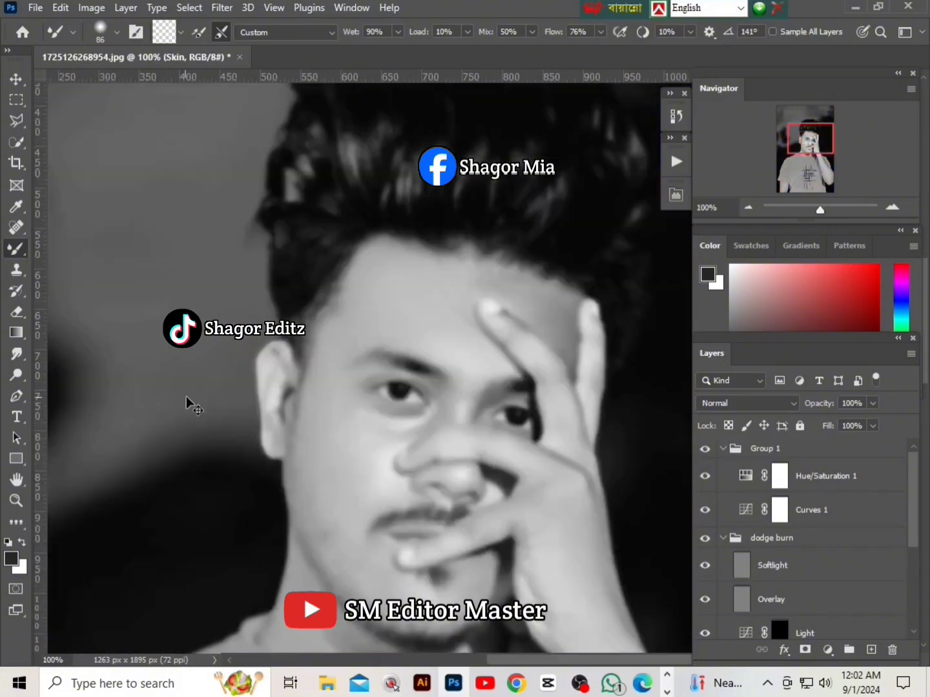
pyautogui.hotkey('ctrl', '+')
pyautogui.scroll(-2, 200, 434)
pyautogui.rightClick(189, 434)
pyautogui.moveTo(320, 413); pyautogui.dragTo(315, 415)
pyautogui.click(187, 406)
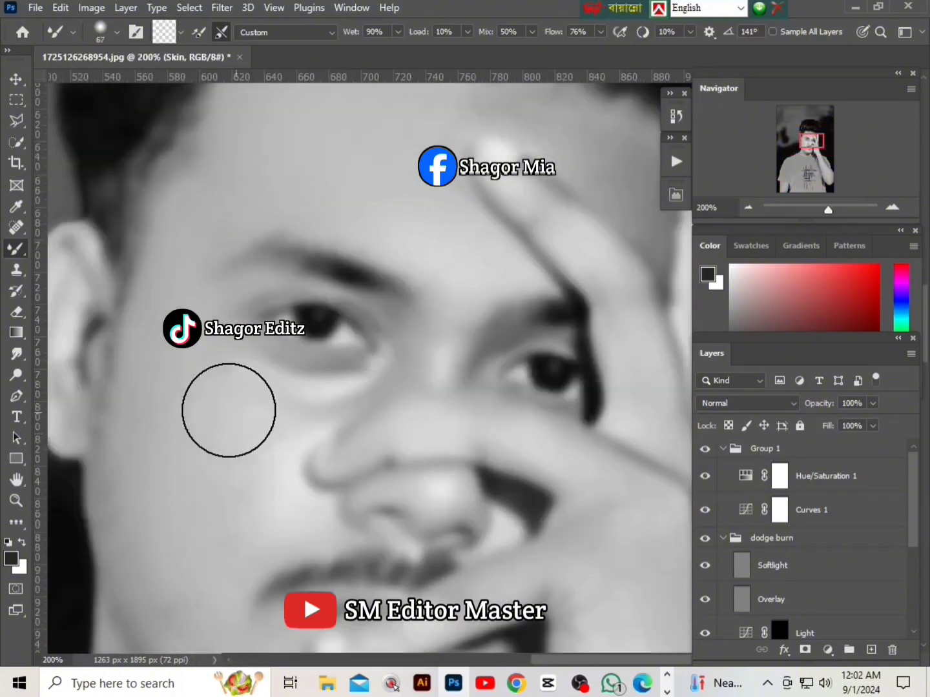
pyautogui.scroll(1, 413, 248)
pyautogui.moveTo(418, 255); pyautogui.dragTo(392, 317)
pyautogui.moveTo(456, 252)
pyautogui.mouseDown()
pyautogui.moveTo(538, 270)
pyautogui.moveTo(600, 323)
pyautogui.mouseUp()
pyautogui.moveTo(443, 384); pyautogui.dragTo(409, 386)
pyautogui.hotkey('ctrl', '-')
pyautogui.hotkey('ctrl', '-')
pyautogui.hotkey('ctrl', '+')
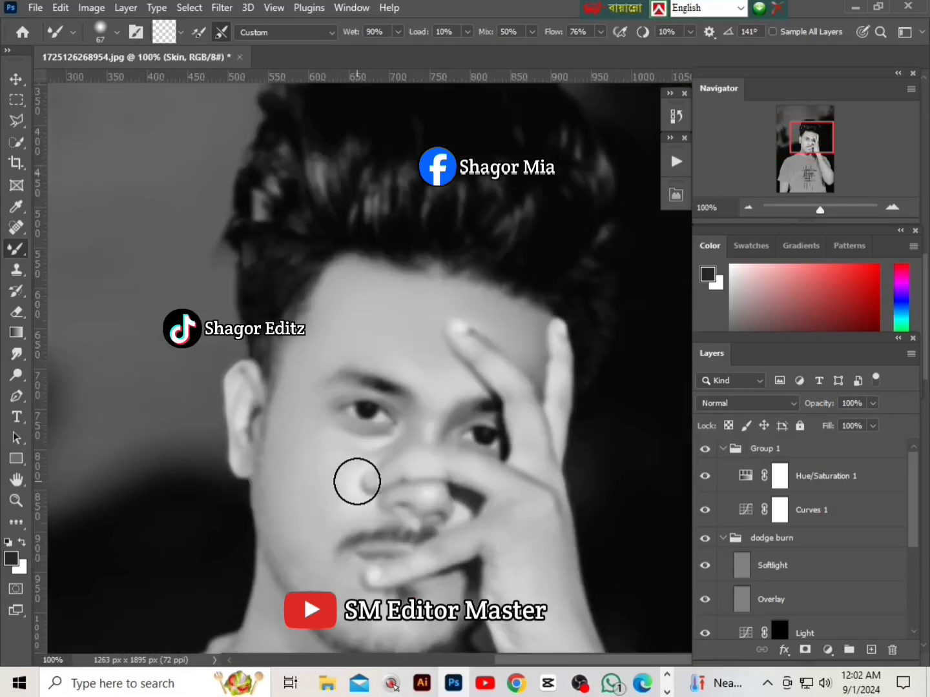
# Blend the skin of the ear with the Mixer Brush on the Skin layer
pyautogui.scroll(-2, 357, 482)
pyautogui.moveTo(240, 262); pyautogui.dragTo(242, 275)
pyautogui.hotkey('ctrl', '+')
pyautogui.hotkey('ctrl', '-')
pyautogui.hotkey('ctrl', '-')
pyautogui.hotkey('ctrl', '+')
pyautogui.scroll(-1, 359, 432)
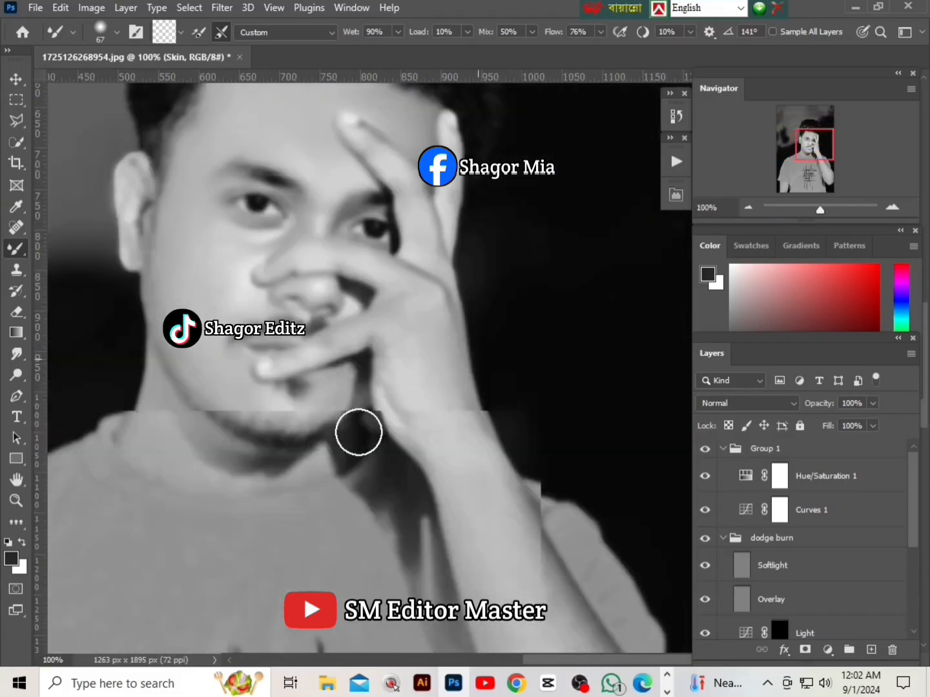
# Enlarge the Mixer Brush, up to 143 px, and blend the skin along the raised hand and forearm
pyautogui.hscroll(-1, 497, 422)
pyautogui.scroll(-1, 496, 421)
pyautogui.hotkey('ctrl', '-')
pyautogui.hotkey('ctrl', '-')
pyautogui.hotkey('ctrl', '+')
pyautogui.rightClick(446, 396)
pyautogui.moveTo(565, 413); pyautogui.dragTo(575, 413)
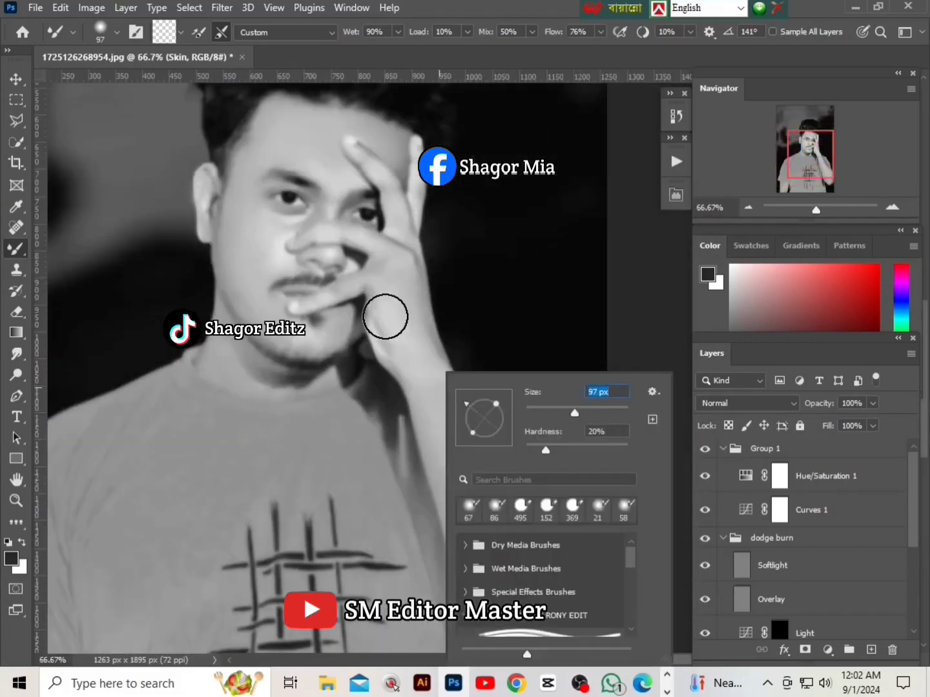
pyautogui.click(387, 319)
pyautogui.moveTo(444, 408); pyautogui.dragTo(491, 491)
pyautogui.hotkey('ctrl', '-')
pyautogui.hotkey('ctrl', '+')
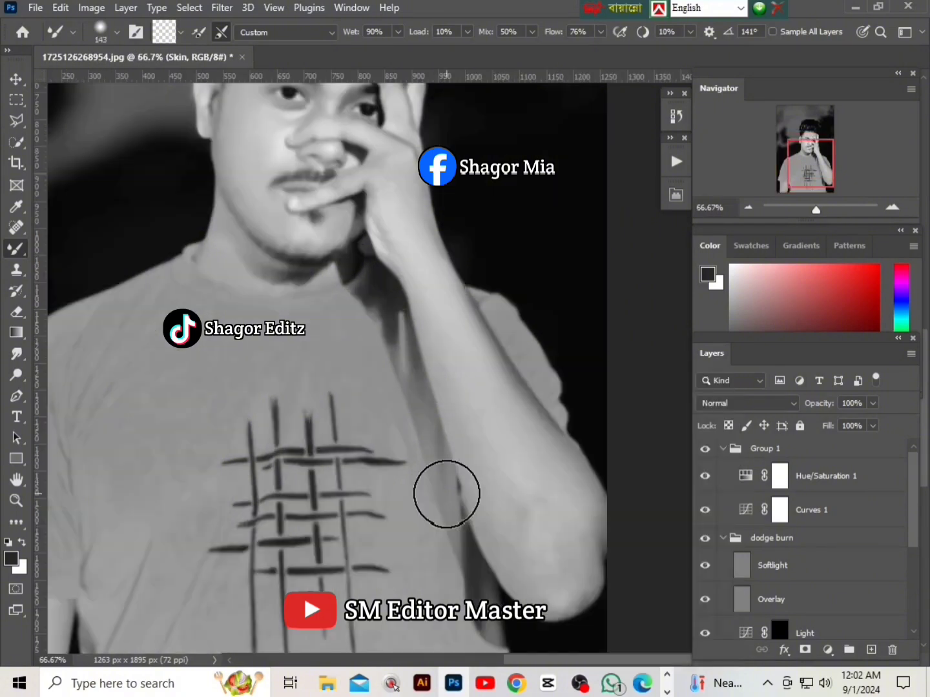
# Hide Group 1 and show the Texture layer again to bring back colour and skin detail
pyautogui.click(705, 450)
pyautogui.scroll(-3, 744, 568)
pyautogui.click(705, 579)
pyautogui.hotkey('ctrl', '+')
pyautogui.hotkey('ctrl', '-')
pyautogui.hotkey('ctrl', '-')
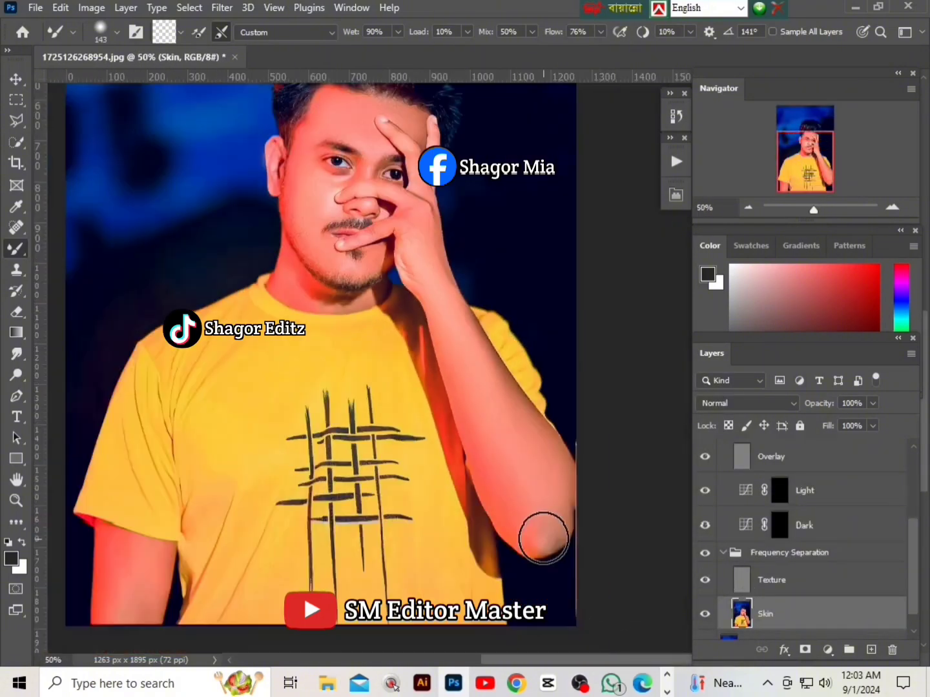
# Reduce the Mixer Brush to 73 px and touch up the skin around the face and raised hand
pyautogui.scroll(3, 517, 478)
pyautogui.hotkey('ctrl', '+')
pyautogui.hotkey('ctrl', '+')
pyautogui.press('[')
pyautogui.press('[')
pyautogui.press('[')
pyautogui.press('[')
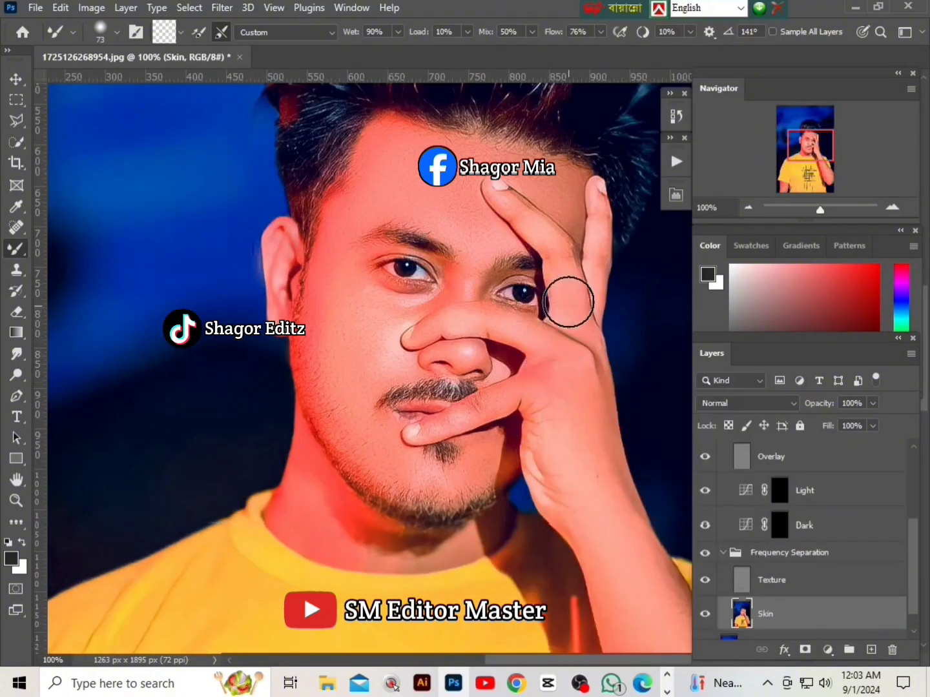
pyautogui.hotkey('ctrl', '-')
pyautogui.hotkey('ctrl', '+')
# Select the neck area with Quick Selection, blend its skin with the Mixer Brush, and clear the selection
pyautogui.press('w')
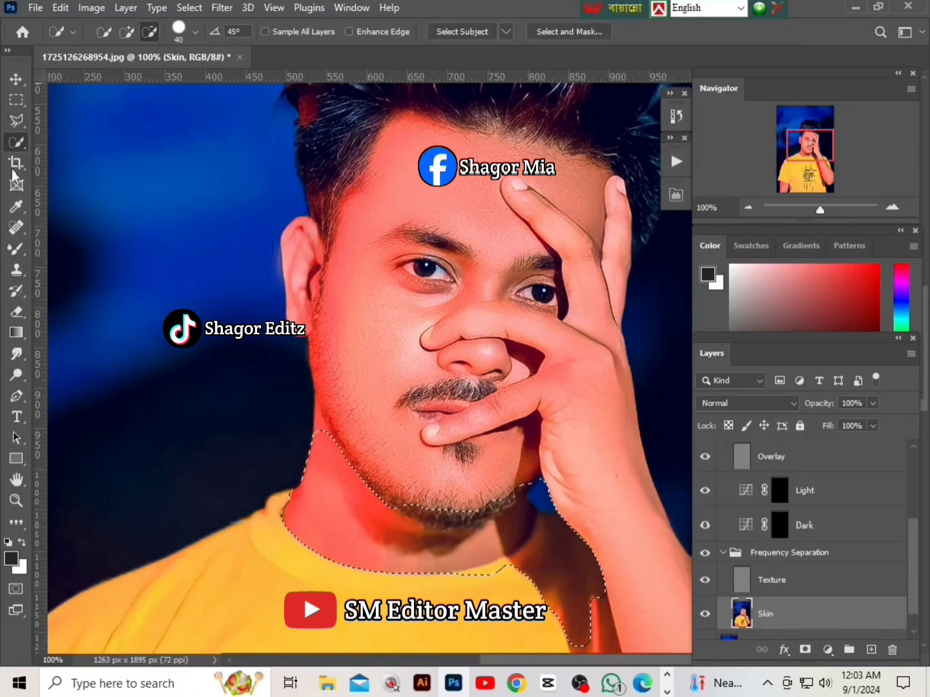
pyautogui.rightClick(16, 249)
pyautogui.click(82, 294)
pyautogui.scroll(-1, 405, 503)
pyautogui.hotkey('ctrl', '+')
pyautogui.scroll(-5, 273, 423)
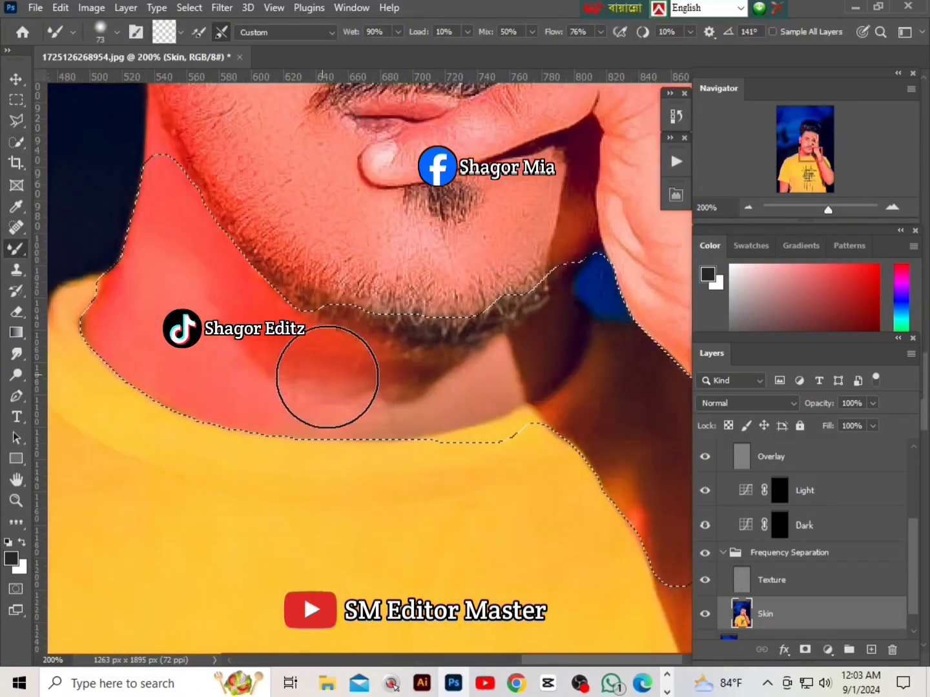
pyautogui.hotkey('ctrl', '-')
pyautogui.hotkey('ctrl', '-')
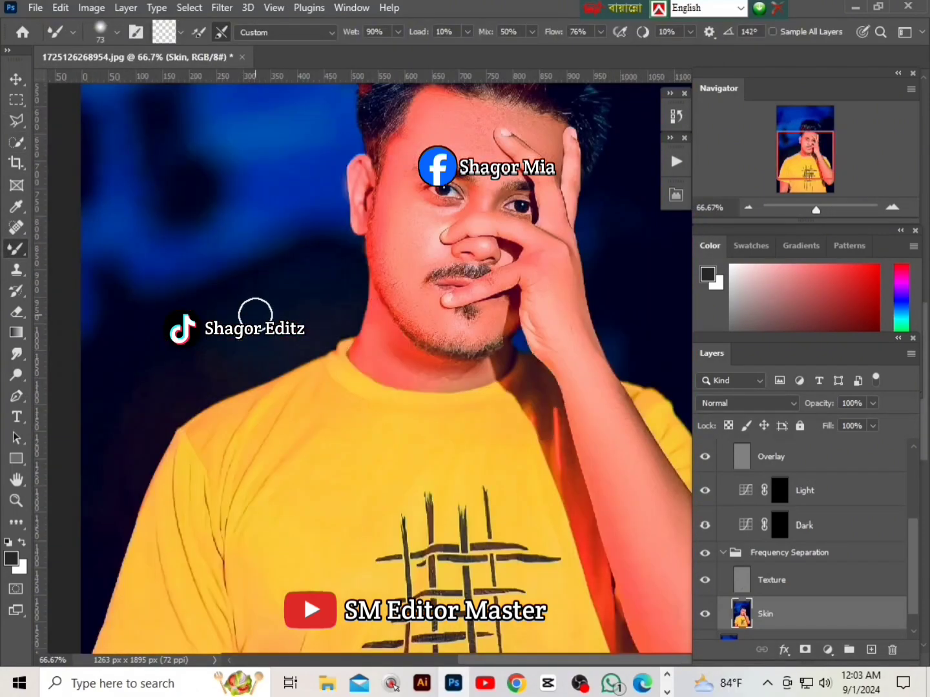
# Set the Mixer Brush size to 108 px and blend the skin of the lowered arm below the sleeve
pyautogui.scroll(2, 367, 412)
pyautogui.scroll(-2, 388, 413)
pyautogui.hotkey('ctrl', '-')
pyautogui.scroll(-3, 410, 414)
pyautogui.hotkey('ctrl', '+')
pyautogui.scroll(-2, 265, 398)
pyautogui.hotkey('ctrl', '+')
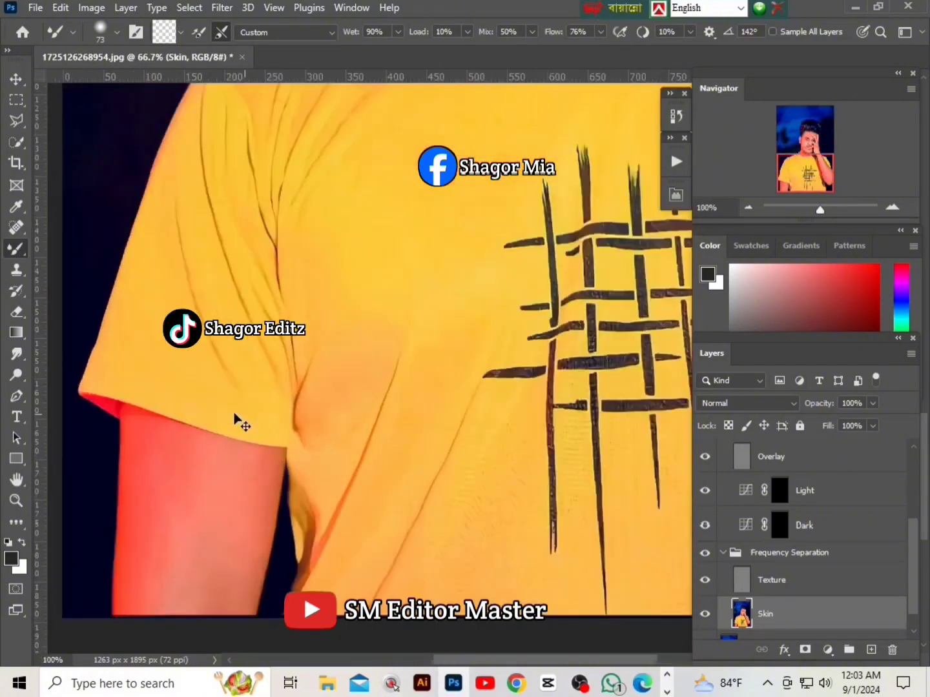
pyautogui.hscroll(-2, 239, 421)
pyautogui.scroll(-2, 258, 420)
pyautogui.rightClick(292, 420)
pyautogui.moveTo(411, 415); pyautogui.dragTo(417, 415)
pyautogui.moveTo(286, 467)
pyautogui.mouseDown()
pyautogui.moveTo(284, 477)
pyautogui.moveTo(317, 416)
pyautogui.mouseUp()
pyautogui.hotkey('ctrl', '-')
pyautogui.hotkey('ctrl', '-')
pyautogui.hotkey('ctrl', '-')
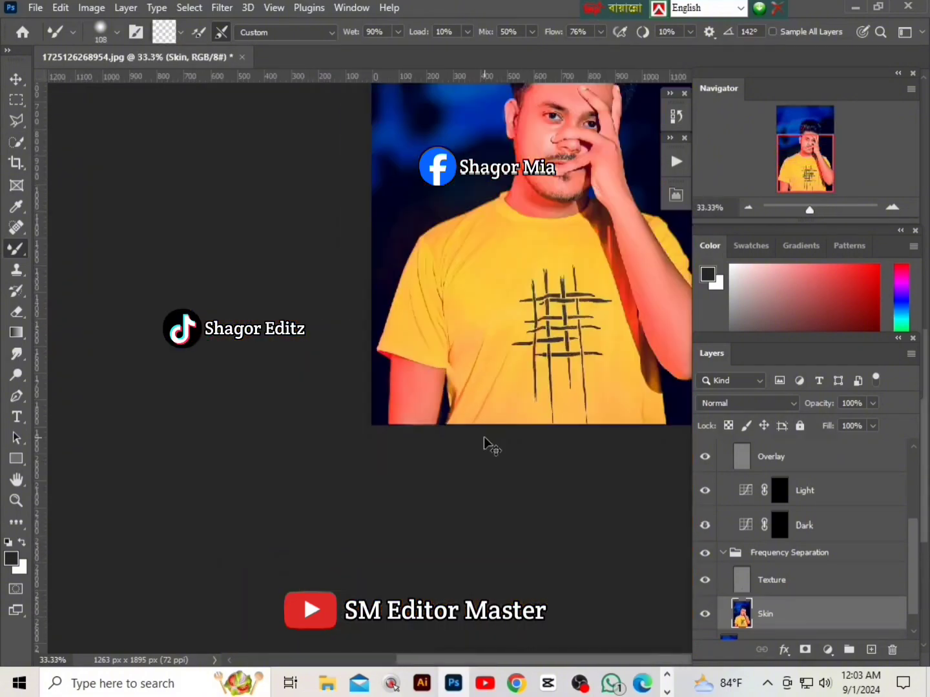
# Merge the visible retouching layers into the Background layer, leaving the hidden Group 1 separate
pyautogui.hotkey('ctrl', '+')
pyautogui.hotkey('ctrl', '-')
pyautogui.hotkey('ctrl', '-')
pyautogui.hotkey('ctrl', '+')
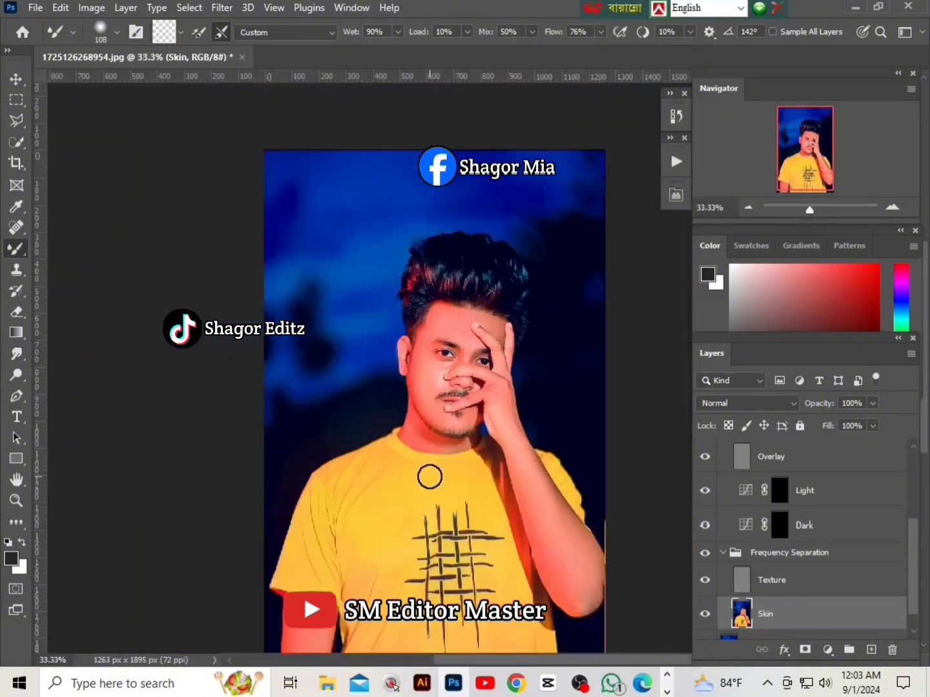
pyautogui.scroll(-2, 429, 478)
pyautogui.hotkey('ctrl', '+')
pyautogui.rightClick(805, 617)
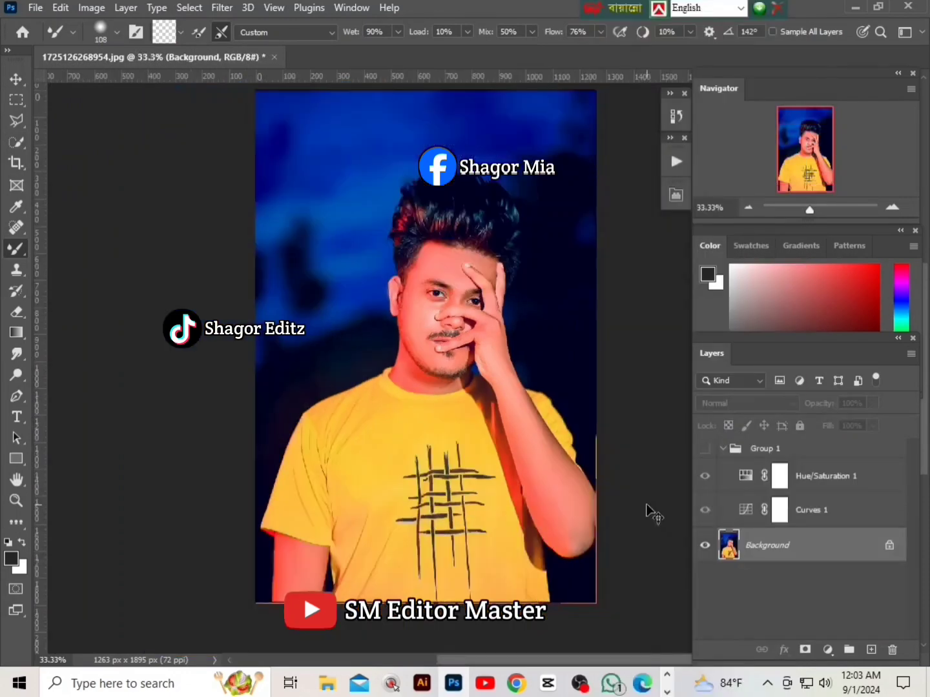
# Compare the original photo with the retouched portrait by switching between History states, ending on the merged result
pyautogui.hotkey('ctrl', '-')
pyautogui.hotkey('ctrl', '+')
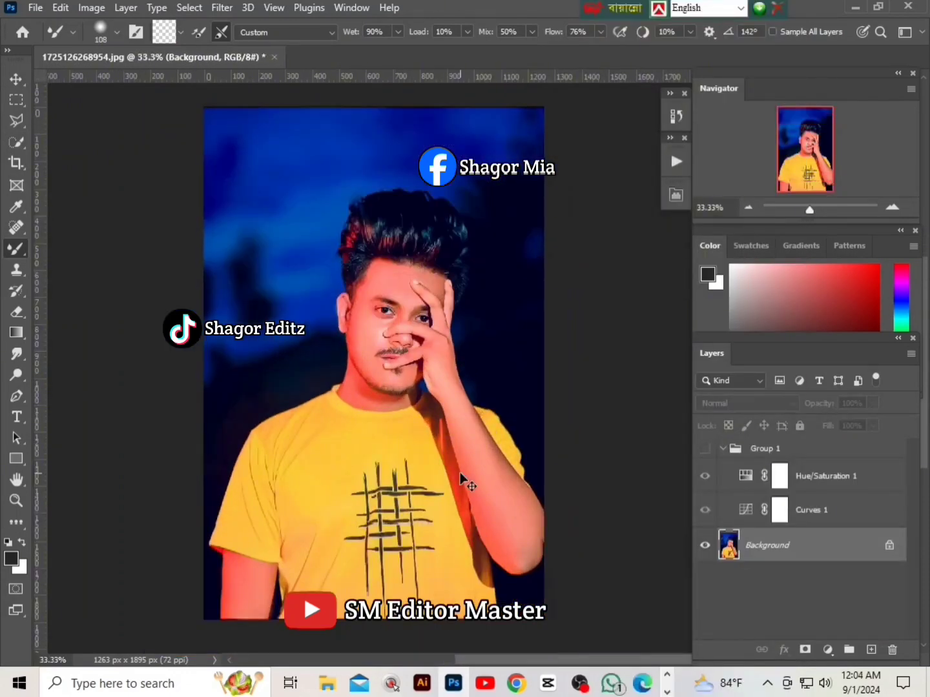
pyautogui.hotkey('ctrl', '+')
pyautogui.hotkey('ctrl', '+')
pyautogui.hotkey('ctrl', '-')
pyautogui.hotkey('ctrl', '-')
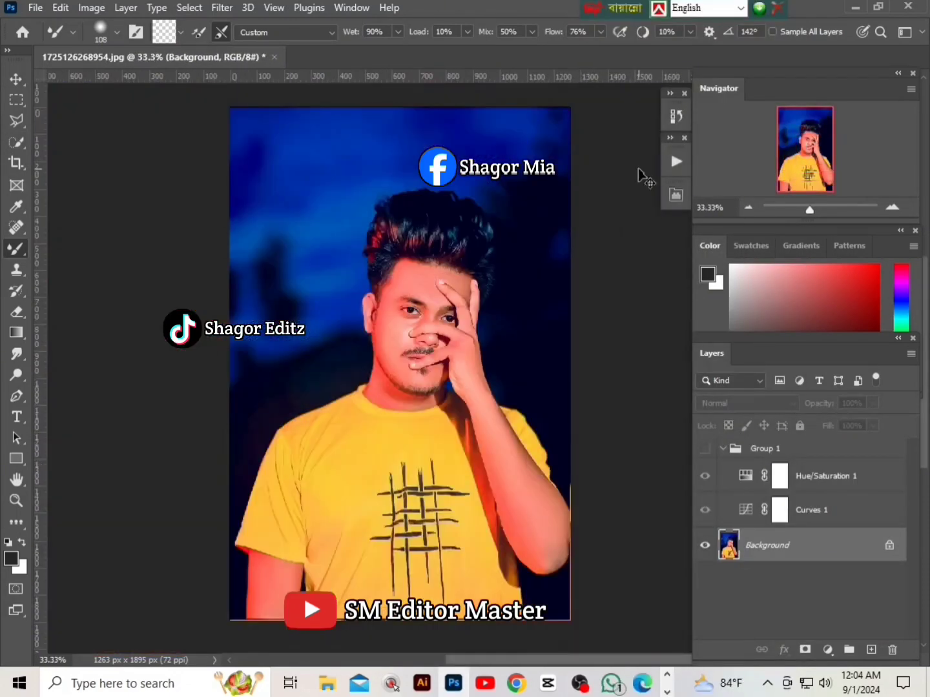
pyautogui.hscroll(4, 524, 284)
pyautogui.click(676, 116)
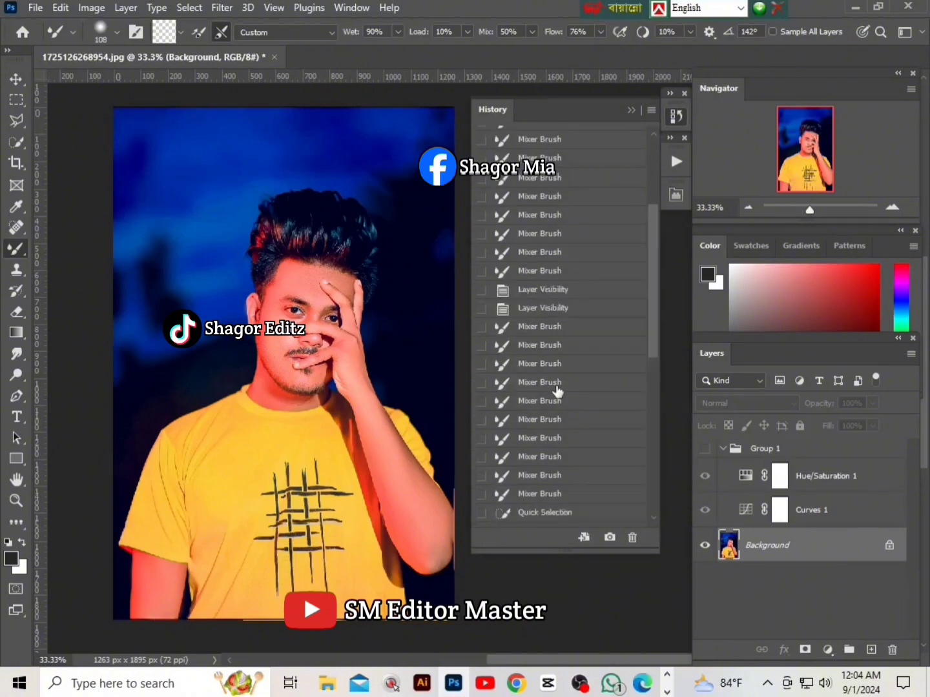
pyautogui.scroll(4, 587, 293)
pyautogui.click(561, 170)
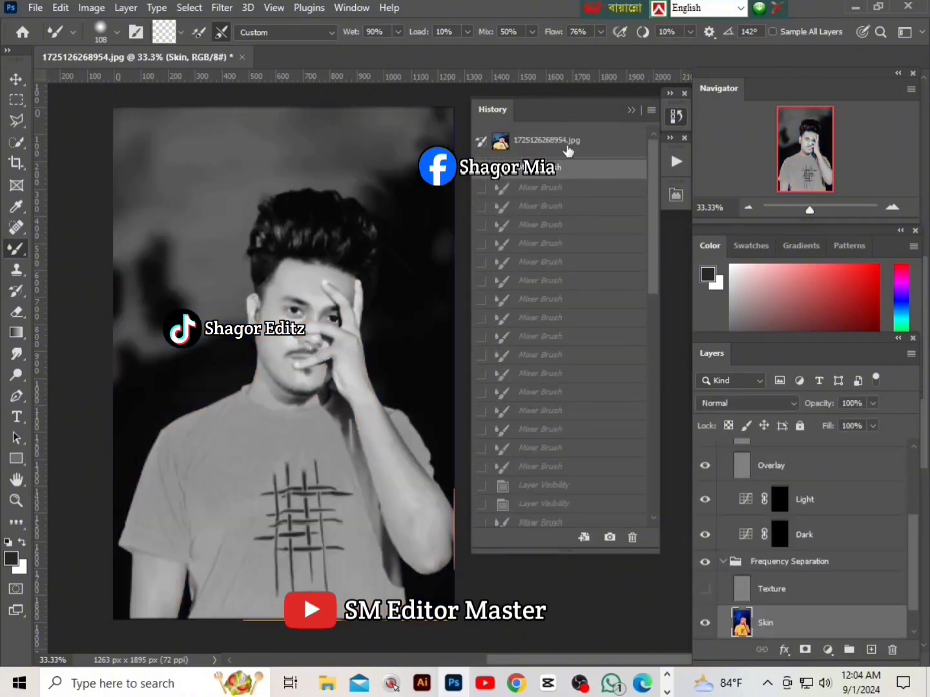
pyautogui.click(566, 150)
pyautogui.scroll(-10, 594, 335)
pyautogui.click(608, 515)
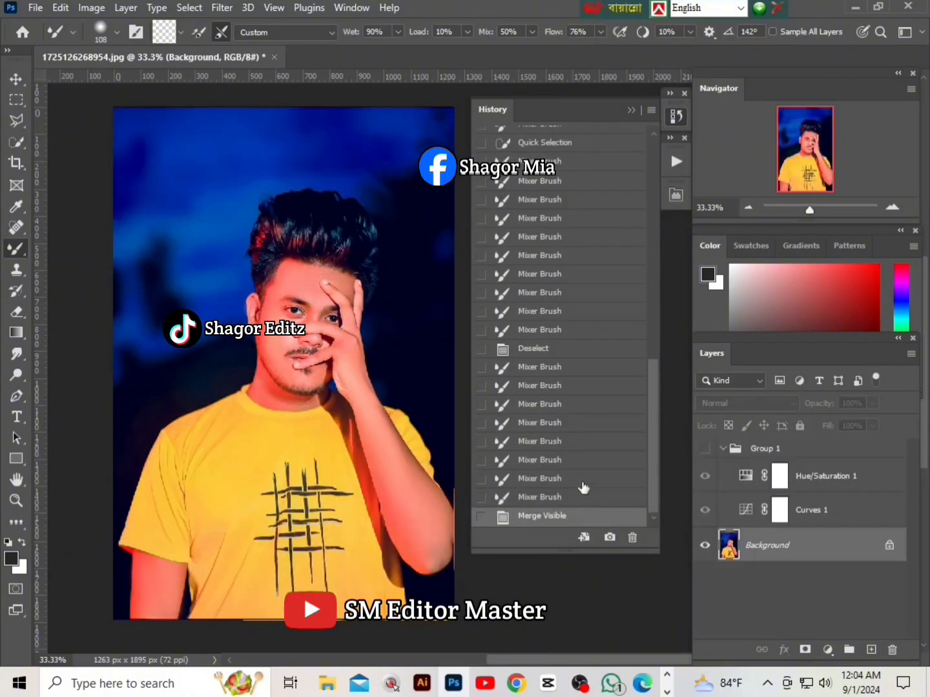
pyautogui.scroll(10, 572, 420)
pyautogui.click(574, 151)
pyautogui.scroll(-10, 575, 452)
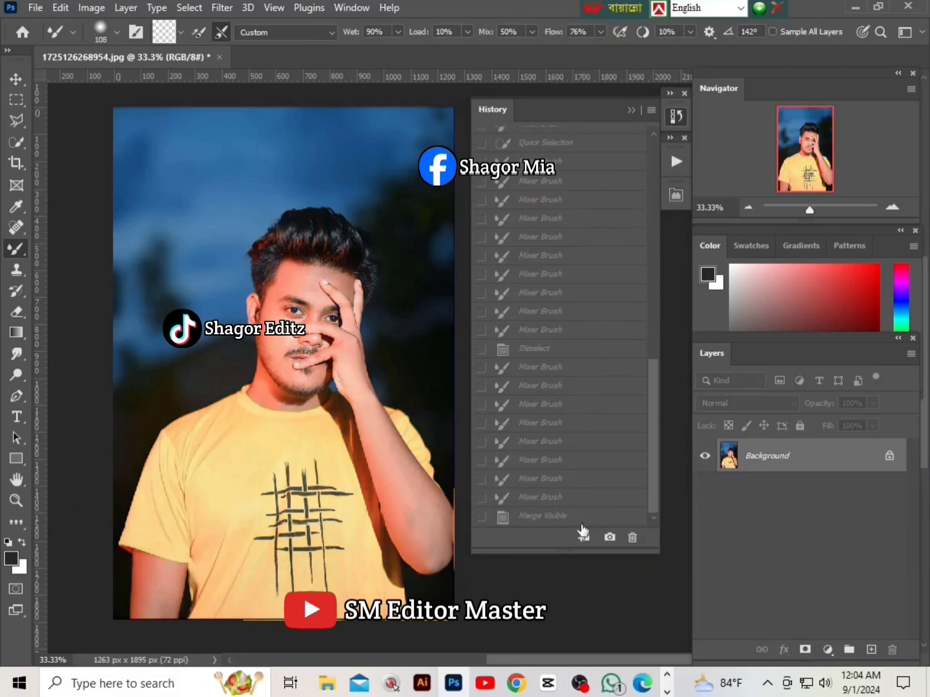
pyautogui.click(571, 499)
pyautogui.scroll(5, 569, 445)
pyautogui.scroll(-3, 569, 442)
pyautogui.click(630, 109)
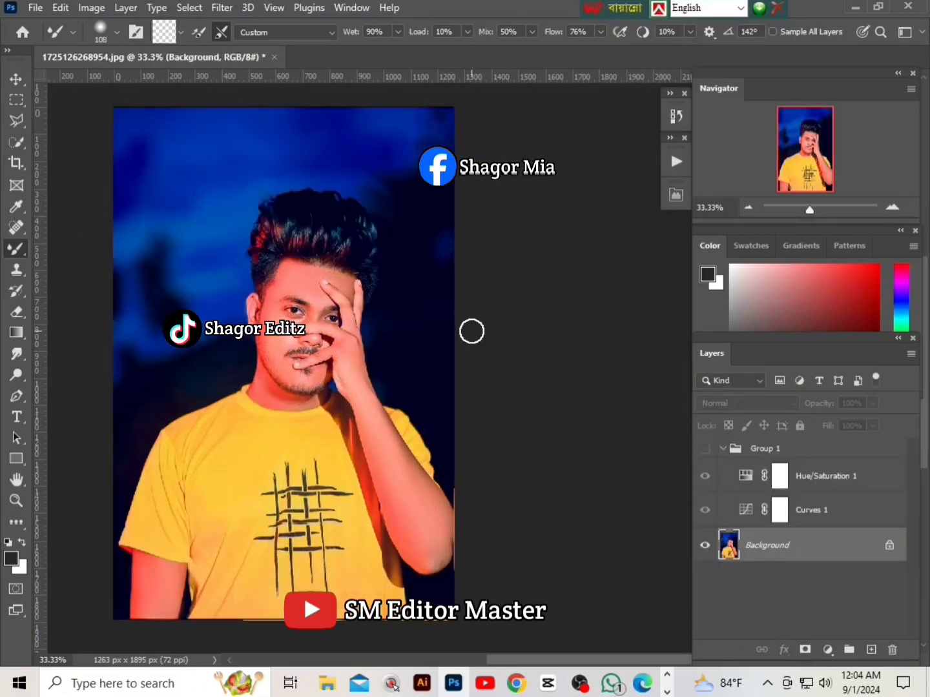
pyautogui.scroll(3, 472, 331)
pyautogui.scroll(-4, 494, 365)
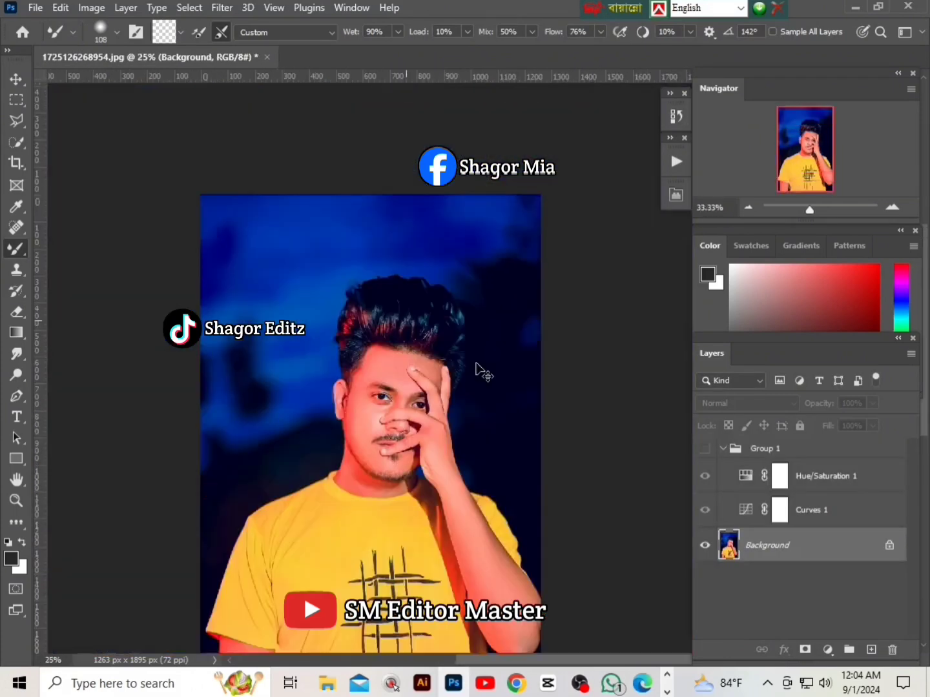
pyautogui.scroll(3, 478, 369)
pyautogui.scroll(-4, 480, 372)
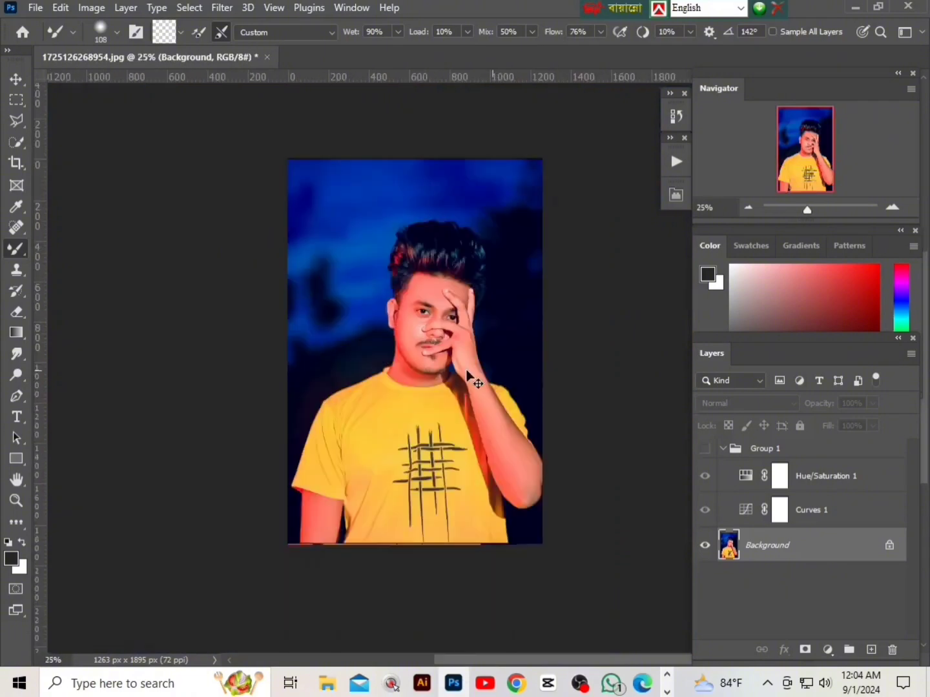
pyautogui.scroll(3, 467, 375)
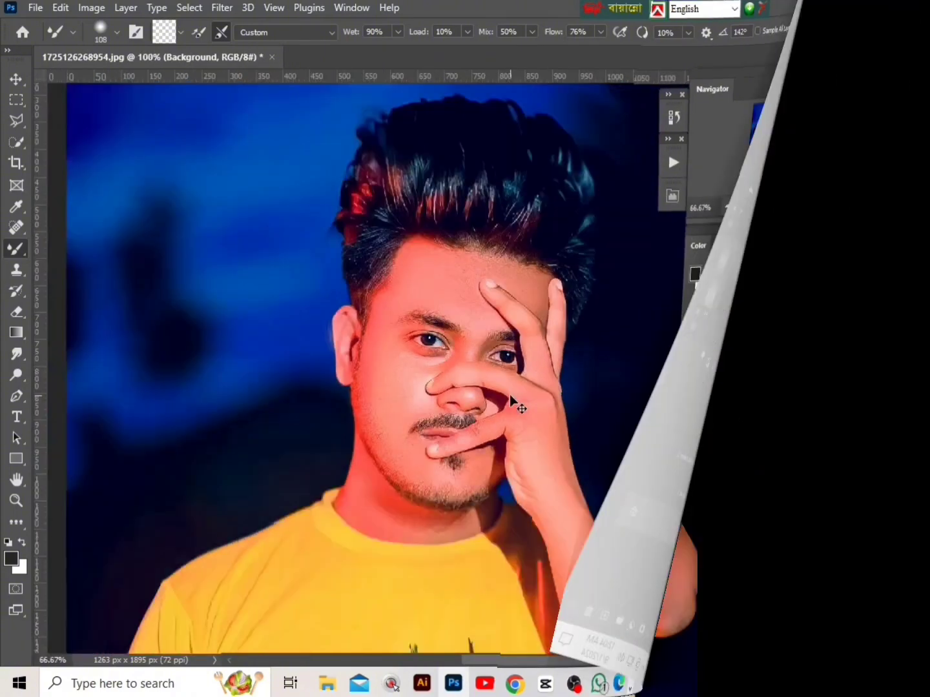